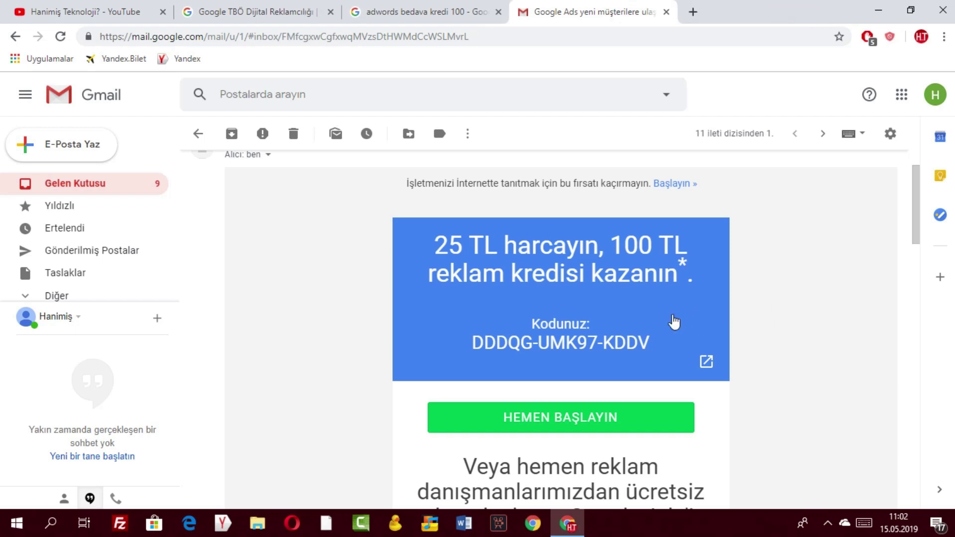
{"action": "scroll", "coordinate": [571, 353], "scroll_direction": "down", "scroll_amount": 5}
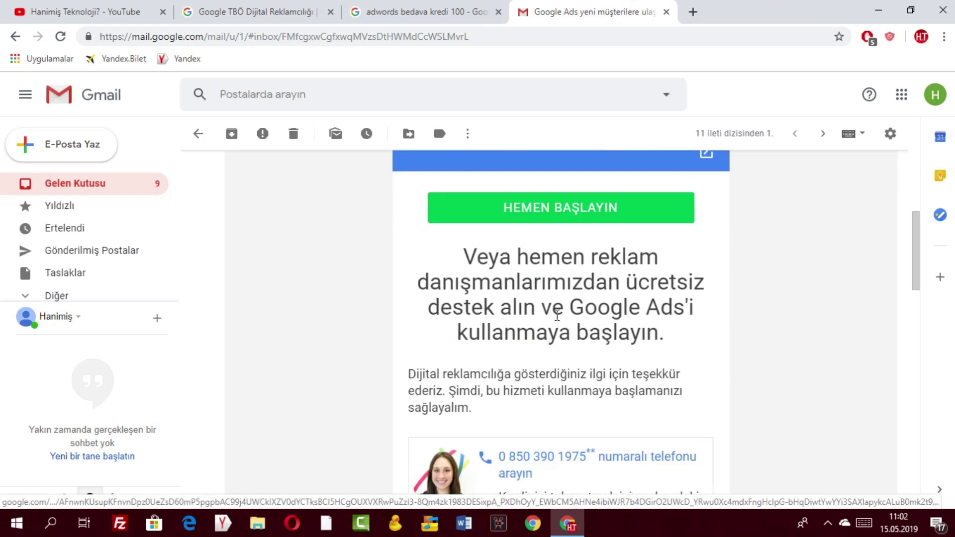
{"action": "scroll", "coordinate": [570, 348], "scroll_direction": "up", "scroll_amount": 5}
{"action": "left_click", "coordinate": [570, 342]}
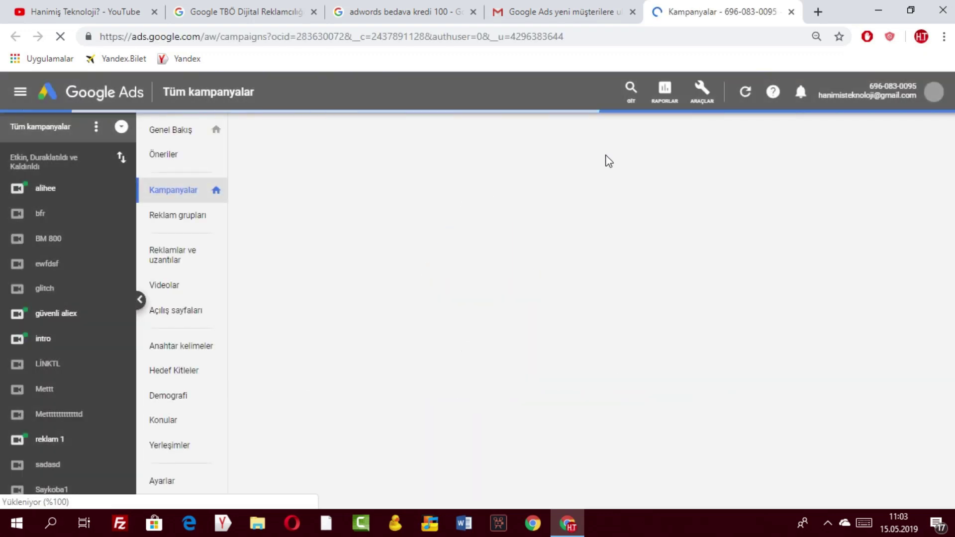
{"action": "left_click", "coordinate": [621, 10]}
{"action": "left_click", "coordinate": [791, 12]}
{"action": "scroll", "coordinate": [604, 321], "scroll_direction": "down", "scroll_amount": 3}
{"action": "scroll", "coordinate": [603, 321], "scroll_direction": "down", "scroll_amount": 14}
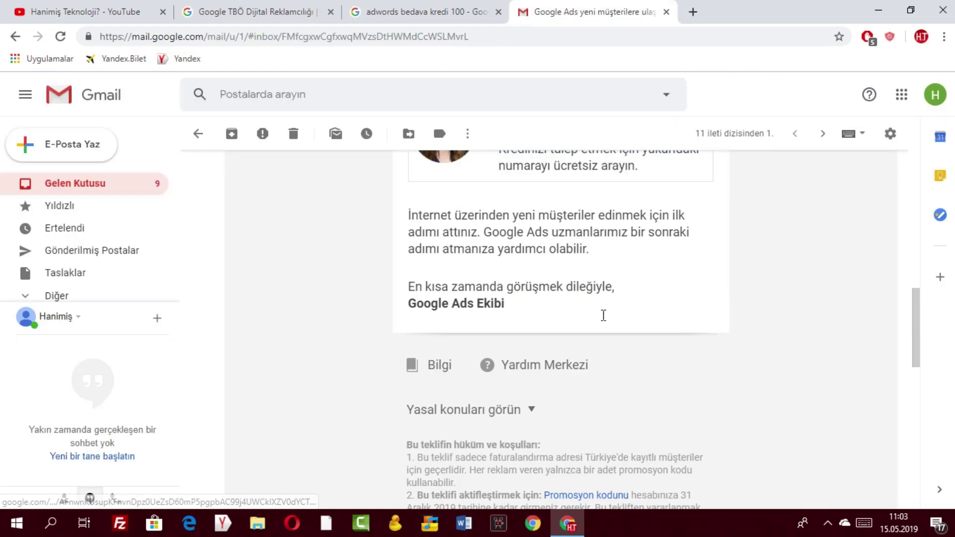
{"action": "scroll", "coordinate": [604, 321], "scroll_direction": "up", "scroll_amount": 10}
{"action": "scroll", "coordinate": [604, 321], "scroll_direction": "down", "scroll_amount": 10}
{"action": "scroll", "coordinate": [603, 321], "scroll_direction": "up", "scroll_amount": 18}
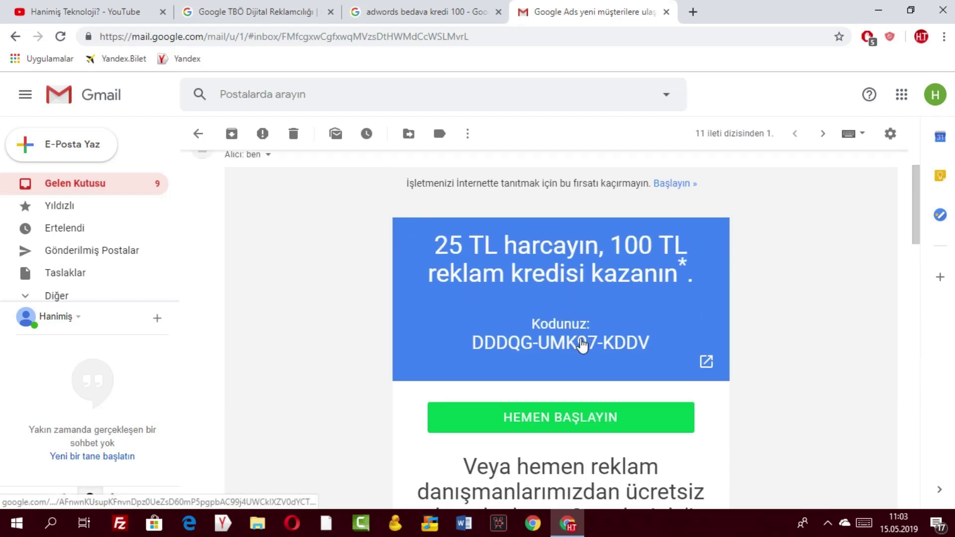
{"action": "left_click", "coordinate": [389, 39]}
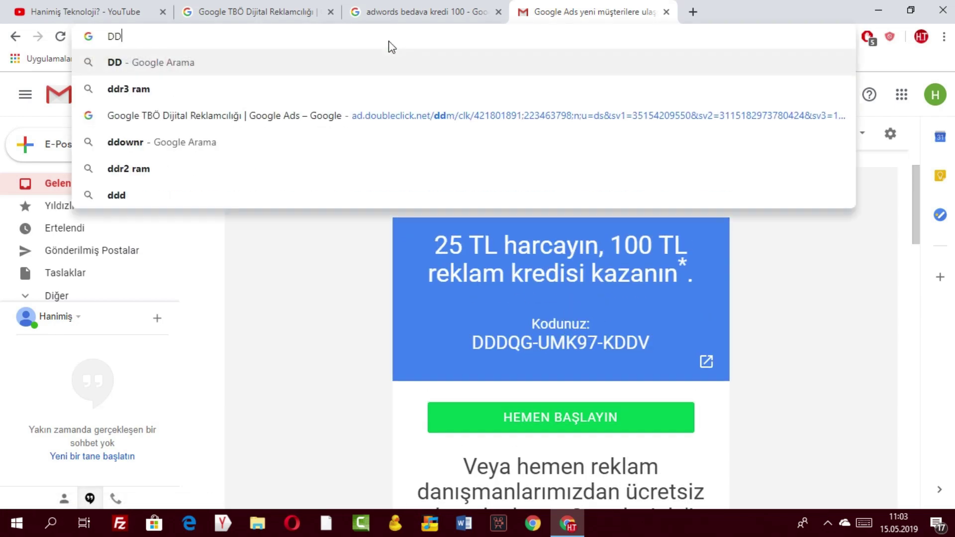
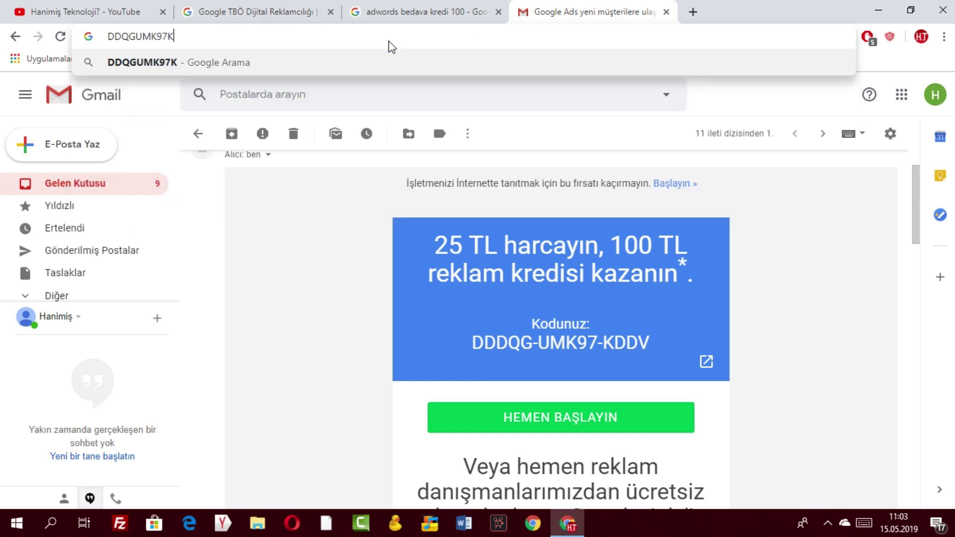
Enter the promo code in the address bar, copy it, and bring up the Google Ads tab
{"action": "double_click", "coordinate": [387, 37]}
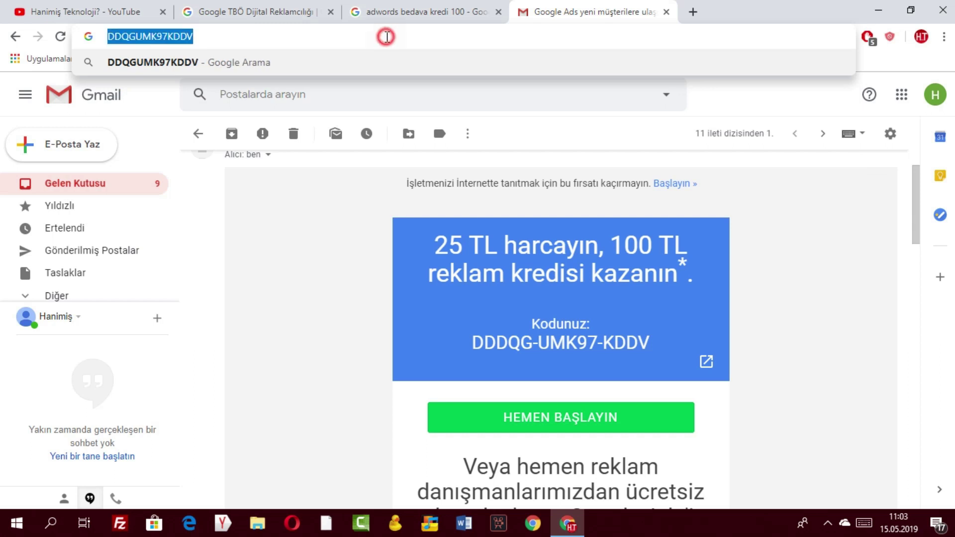
{"action": "left_click", "coordinate": [263, 7]}
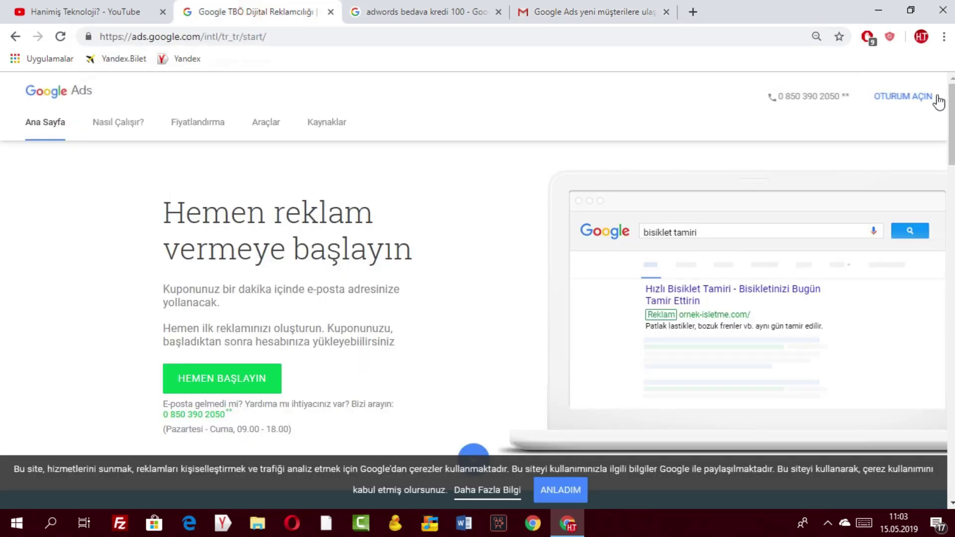
Sign in to Google Ads, moving its tab one place right, to load the Kampanyalar campaigns page
{"action": "left_click", "coordinate": [896, 92]}
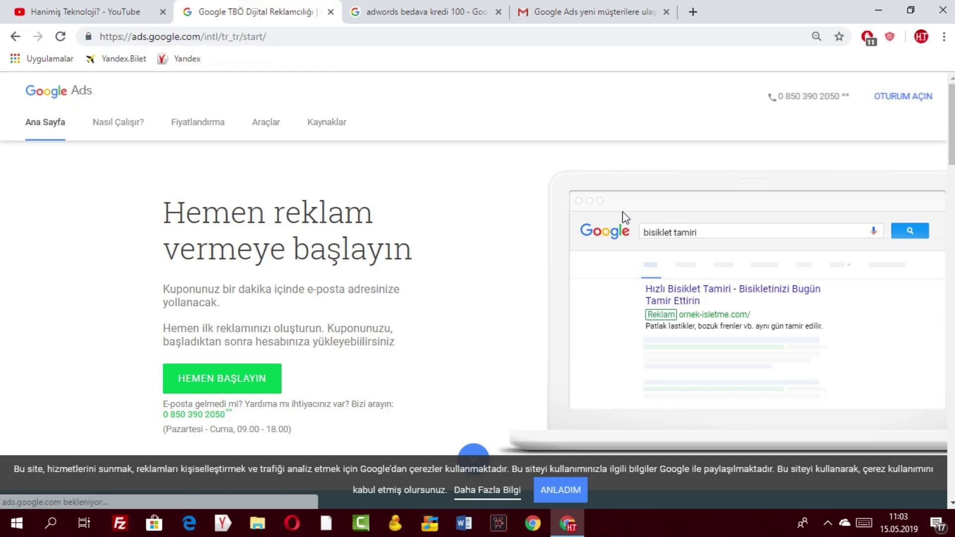
{"action": "left_click_drag", "start_coordinate": [299, 11], "coordinate": [416, 1]}
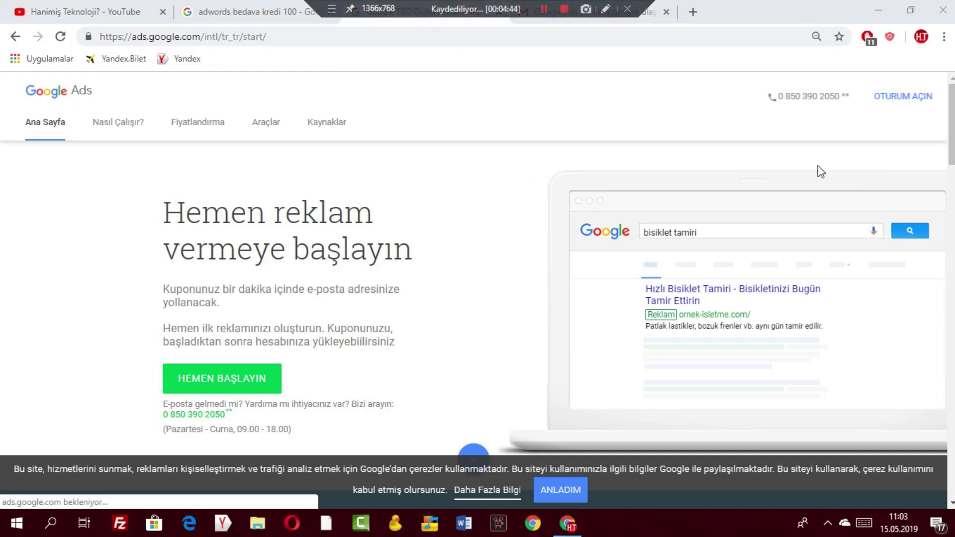
{"action": "left_click", "coordinate": [924, 95]}
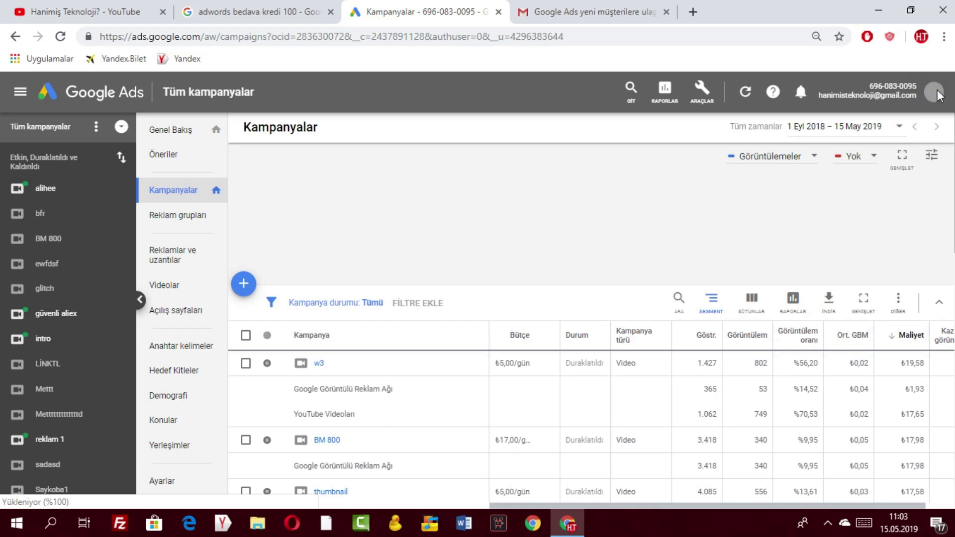
Switch to the second signed-in Google account from the avatar menu
{"action": "left_click", "coordinate": [934, 97]}
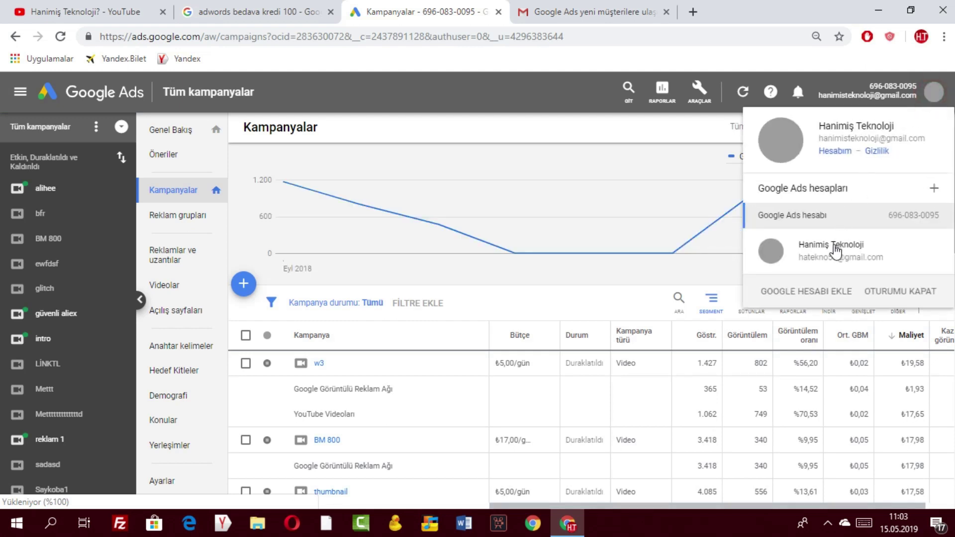
{"action": "left_click", "coordinate": [835, 251]}
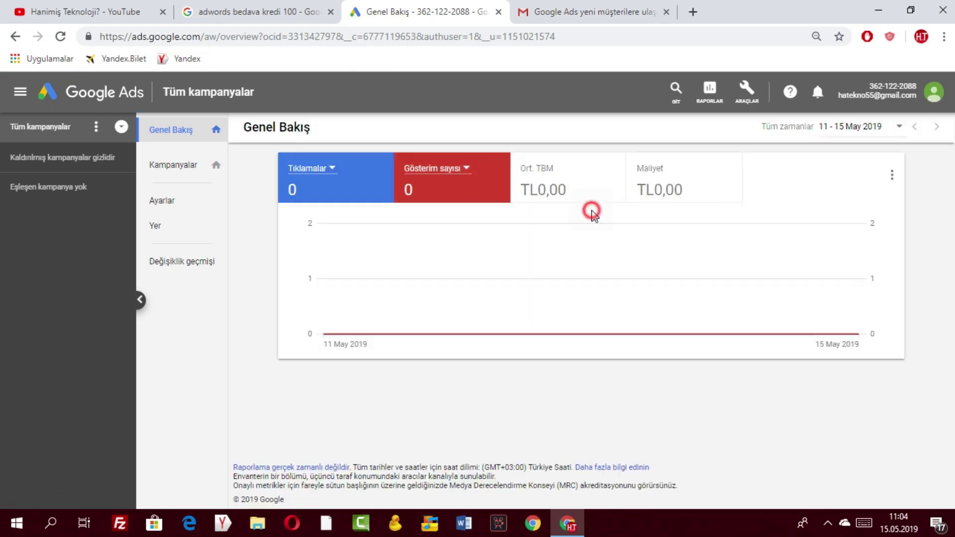
Go to Araçlar > Faturalandırma ve ödemeler to reach billing setup for Turkey in TRY
{"action": "left_click", "coordinate": [746, 90]}
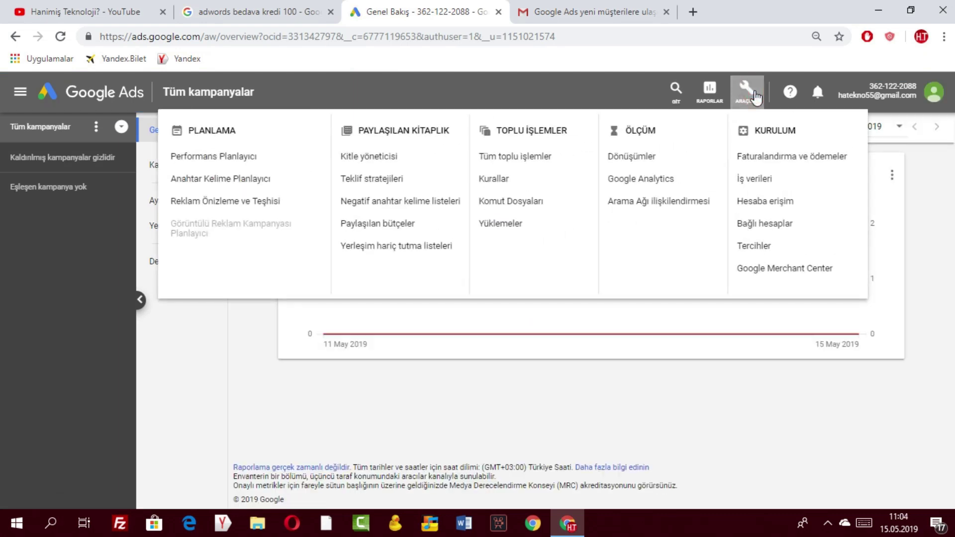
{"action": "left_click", "coordinate": [773, 158]}
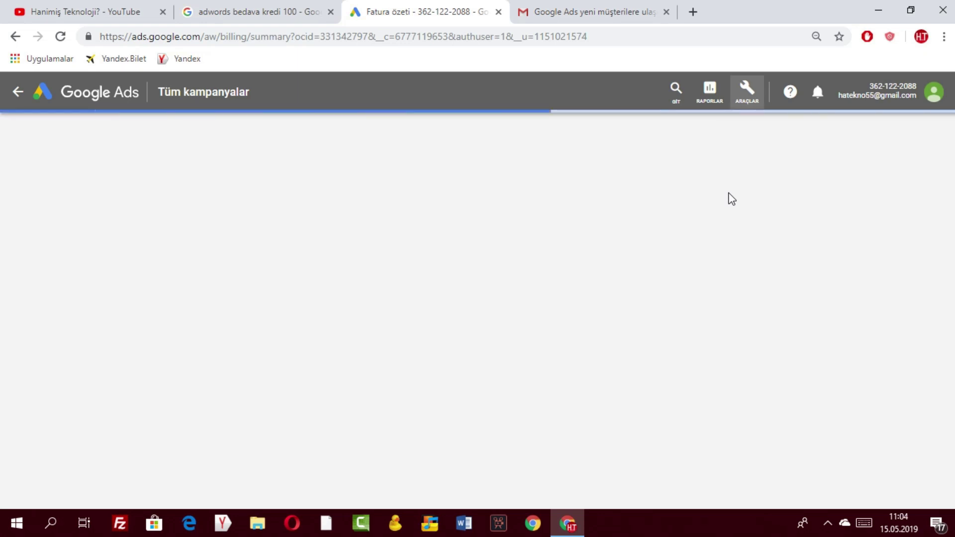
{"action": "scroll", "coordinate": [462, 225], "scroll_direction": "down", "scroll_amount": 2}
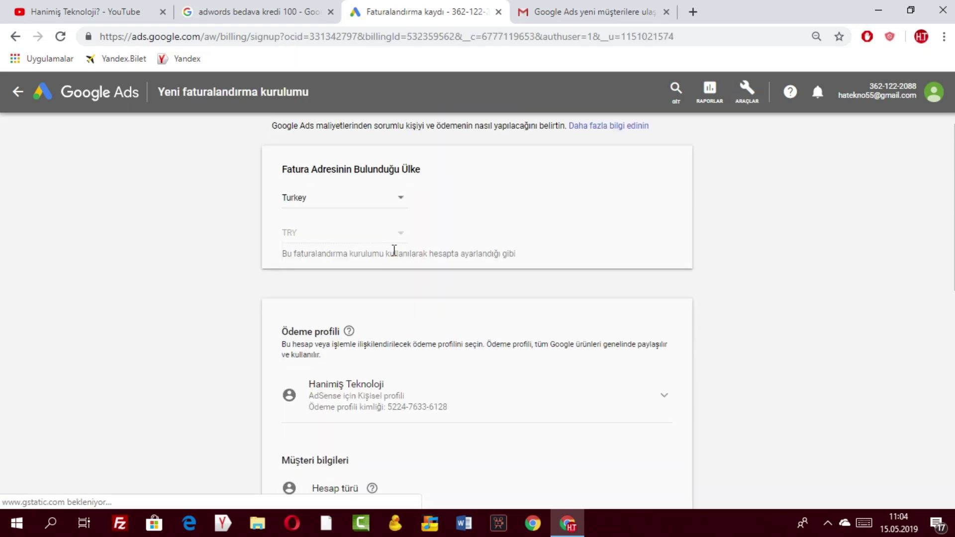
{"action": "scroll", "coordinate": [520, 251], "scroll_direction": "up", "scroll_amount": 2}
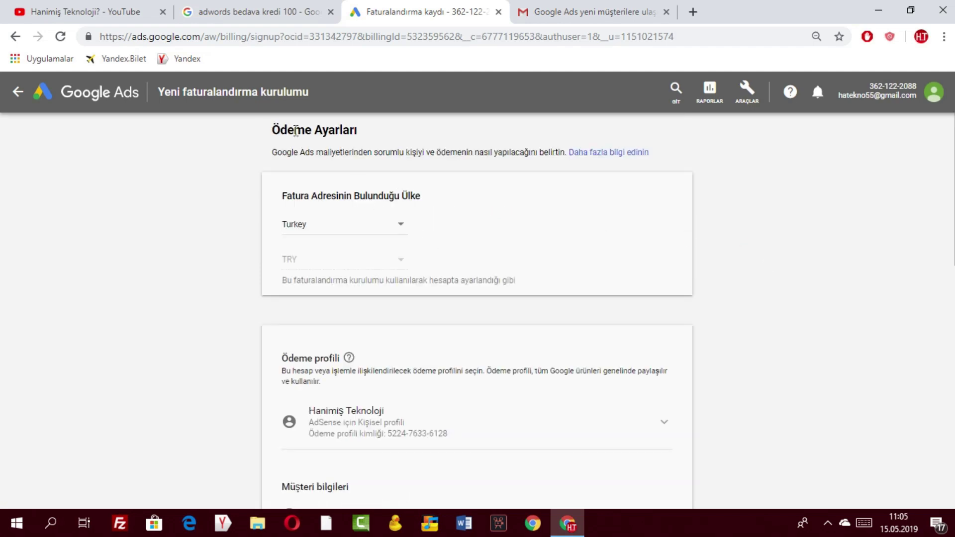
{"action": "scroll", "coordinate": [452, 244], "scroll_direction": "down", "scroll_amount": 8}
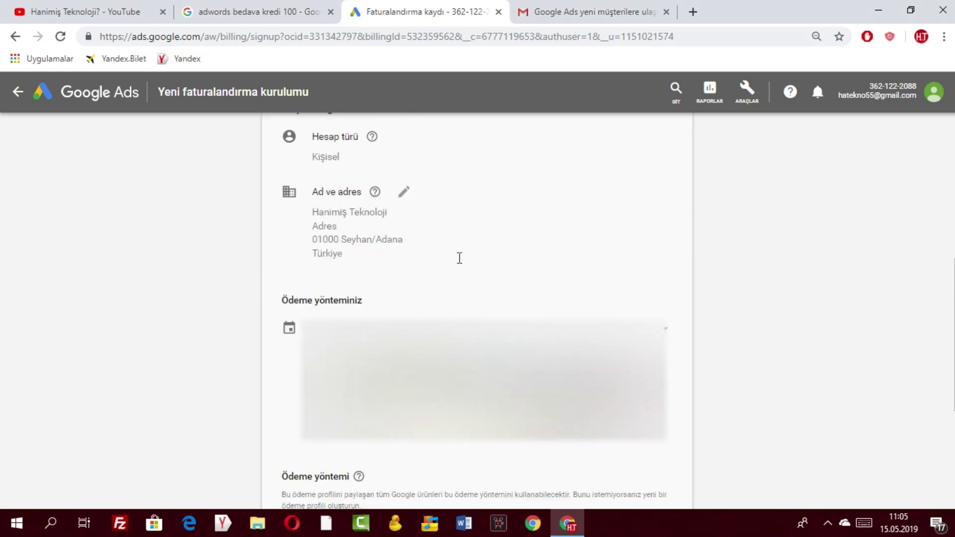
{"action": "scroll", "coordinate": [416, 202], "scroll_direction": "up", "scroll_amount": 3}
{"action": "scroll", "coordinate": [424, 245], "scroll_direction": "down", "scroll_amount": 8}
{"action": "scroll", "coordinate": [466, 277], "scroll_direction": "up", "scroll_amount": 10}
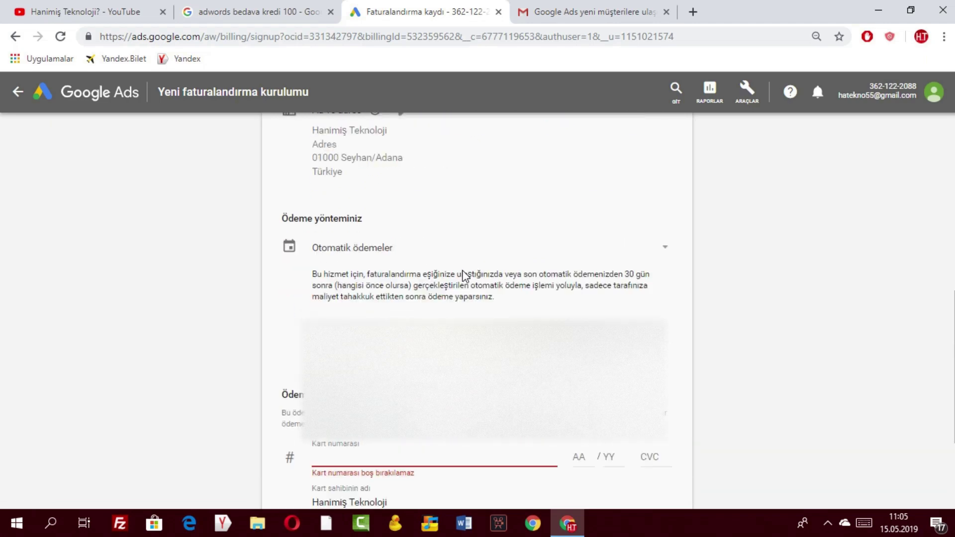
{"action": "scroll", "coordinate": [463, 275], "scroll_direction": "up", "scroll_amount": 2}
{"action": "scroll", "coordinate": [462, 275], "scroll_direction": "down", "scroll_amount": 6}
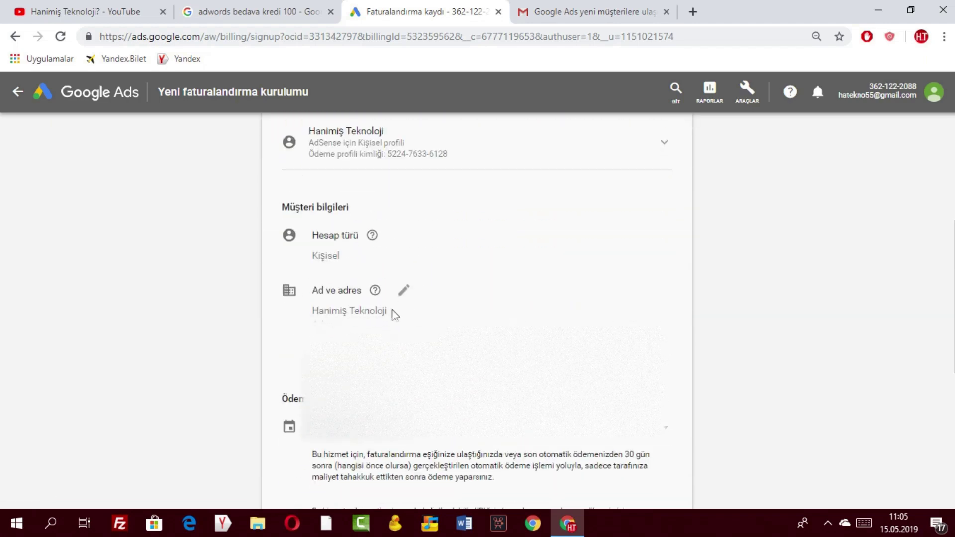
{"action": "scroll", "coordinate": [364, 283], "scroll_direction": "down", "scroll_amount": 5}
{"action": "scroll", "coordinate": [482, 135], "scroll_direction": "down", "scroll_amount": 1}
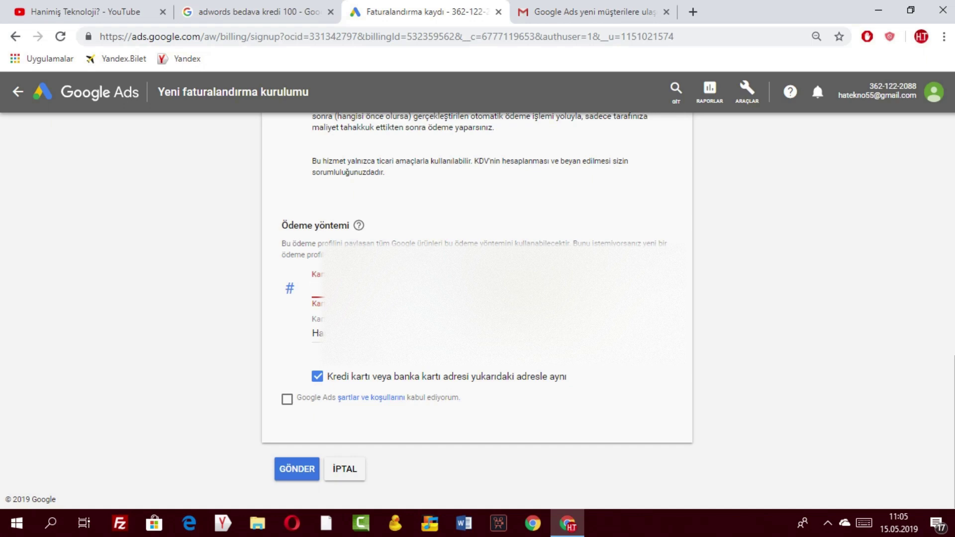
{"action": "left_click", "coordinate": [312, 334]}
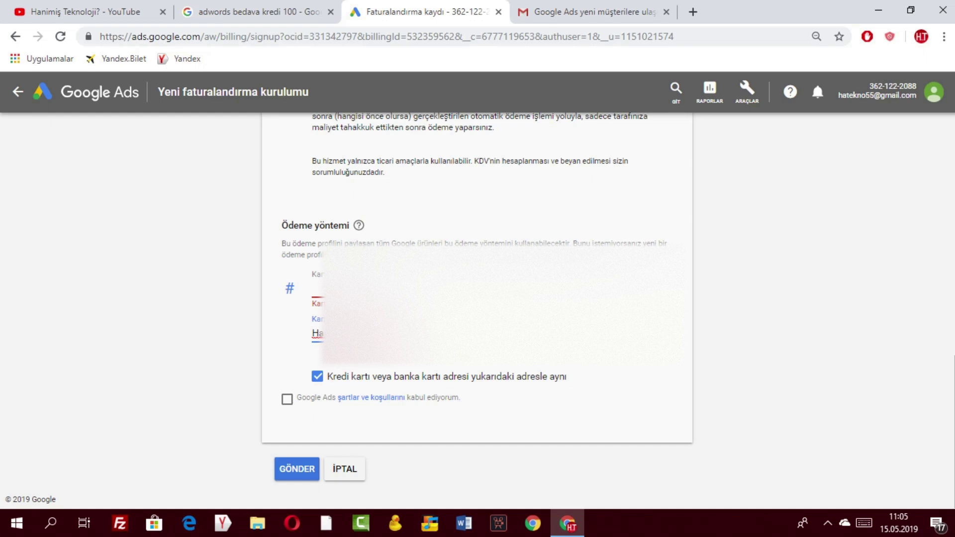
Enter the card number, replace the card-holder name, and accept the Google Ads terms and conditions
{"action": "left_click", "coordinate": [312, 288]}
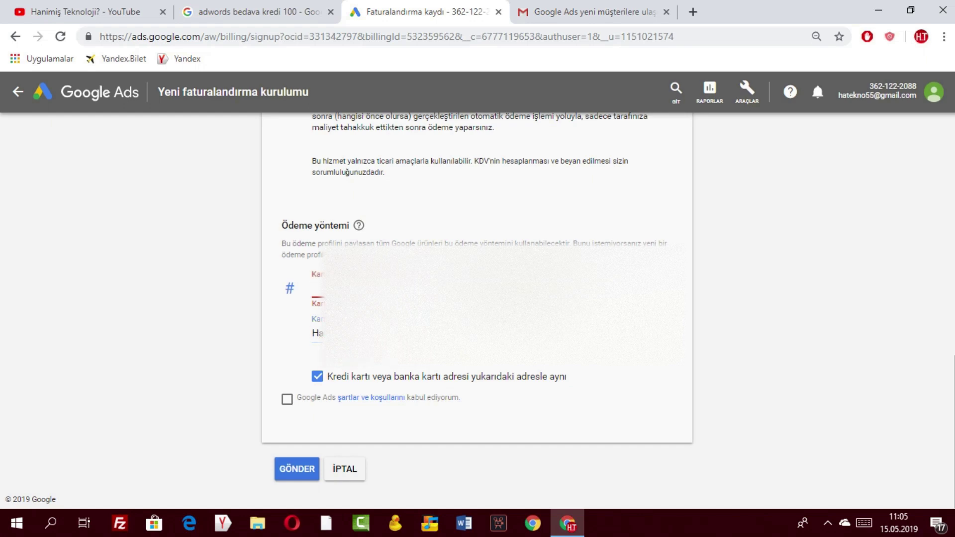
{"action": "type", "text": "516"}
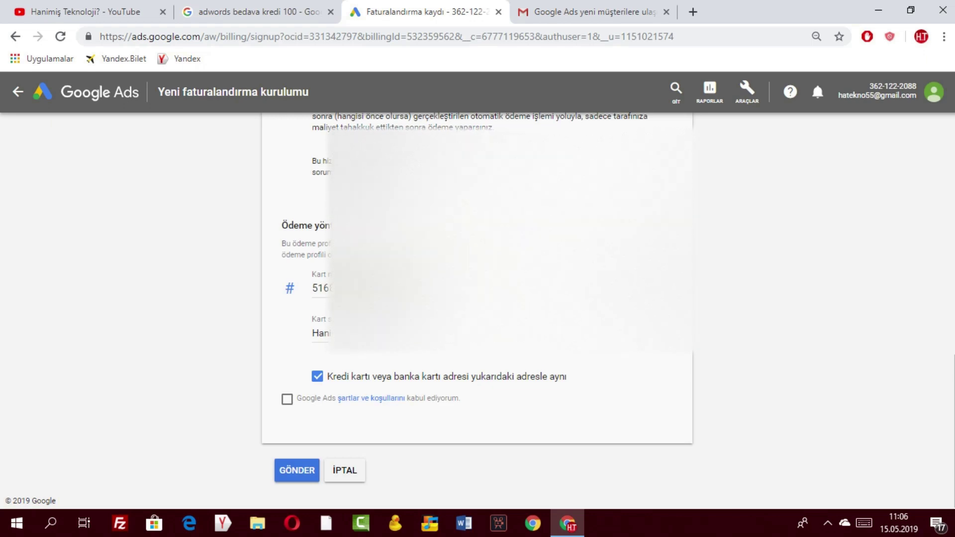
{"action": "scroll", "coordinate": [477, 298], "scroll_direction": "up", "scroll_amount": 2}
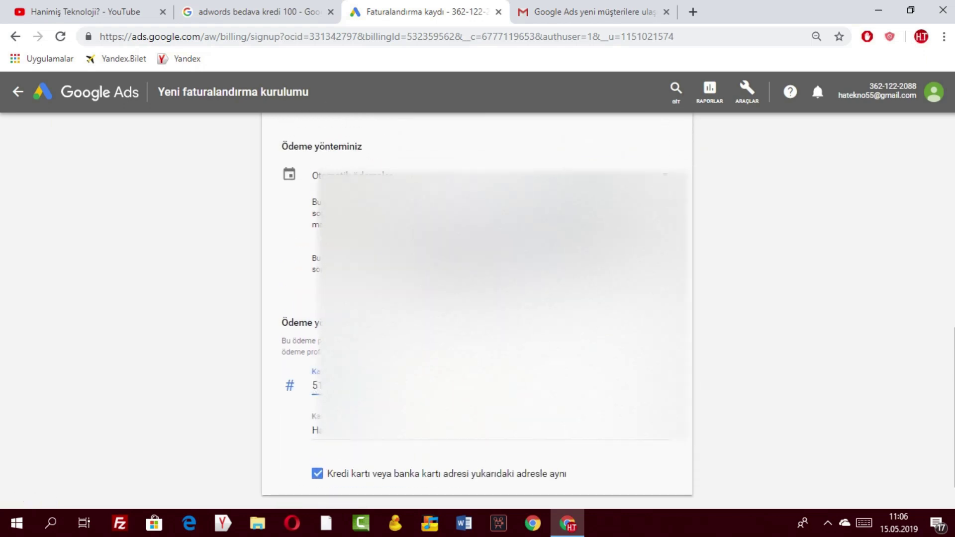
{"action": "triple_click", "coordinate": [387, 432]}
{"action": "type", "text": "Mu"}
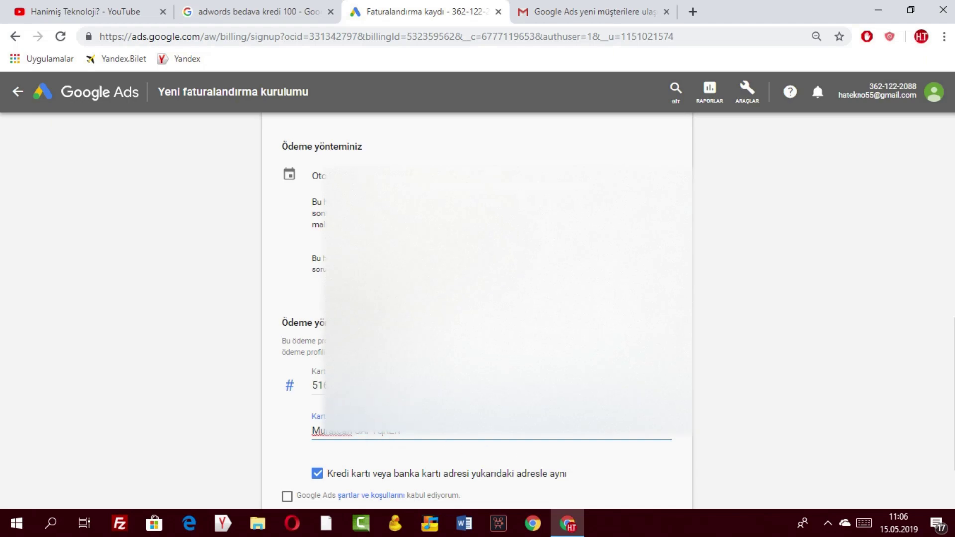
{"action": "scroll", "coordinate": [618, 383], "scroll_direction": "down", "scroll_amount": 2}
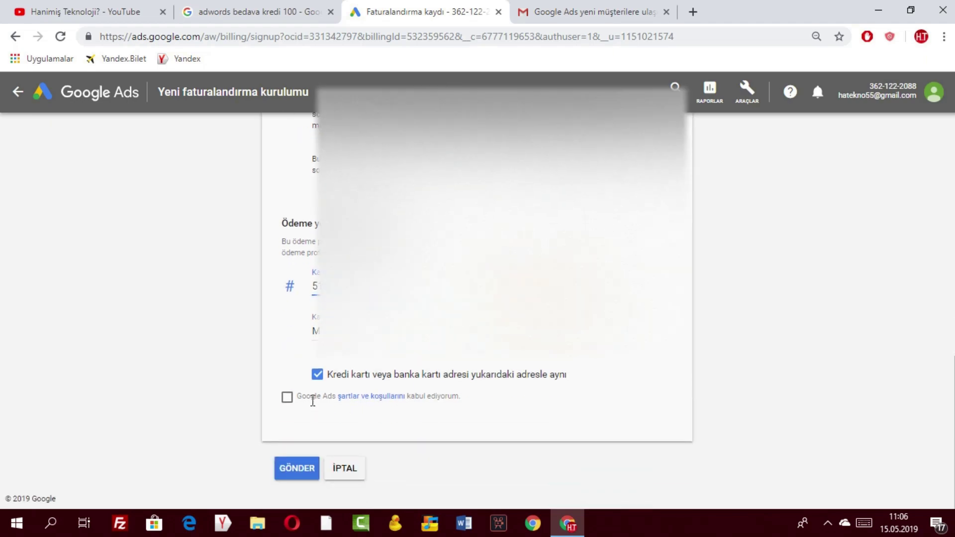
{"action": "left_click", "coordinate": [288, 398]}
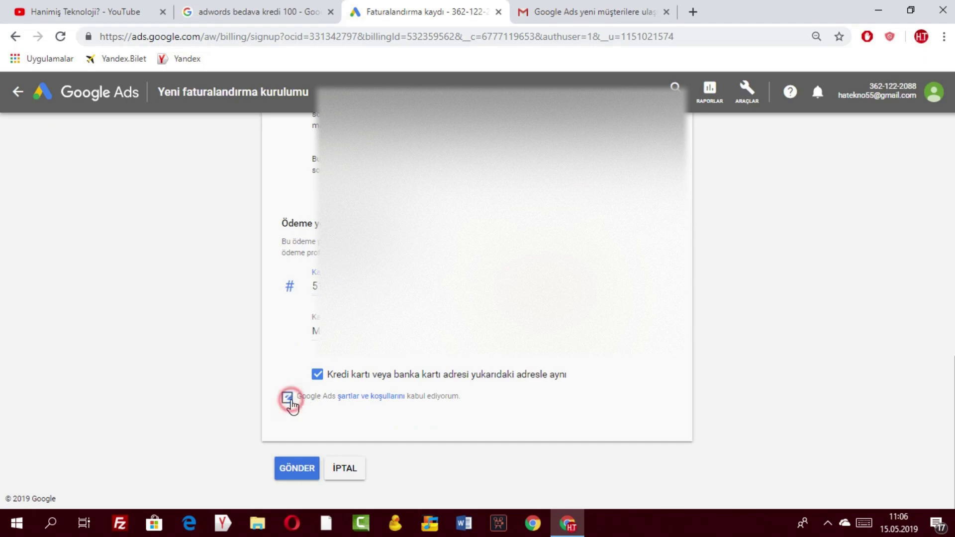
Scroll through the billing summary showing a ₺0,00 balance and the Mastercard payment method
{"action": "scroll", "coordinate": [291, 400], "scroll_direction": "up", "scroll_amount": 2}
{"action": "scroll", "coordinate": [476, 299], "scroll_direction": "down", "scroll_amount": 1}
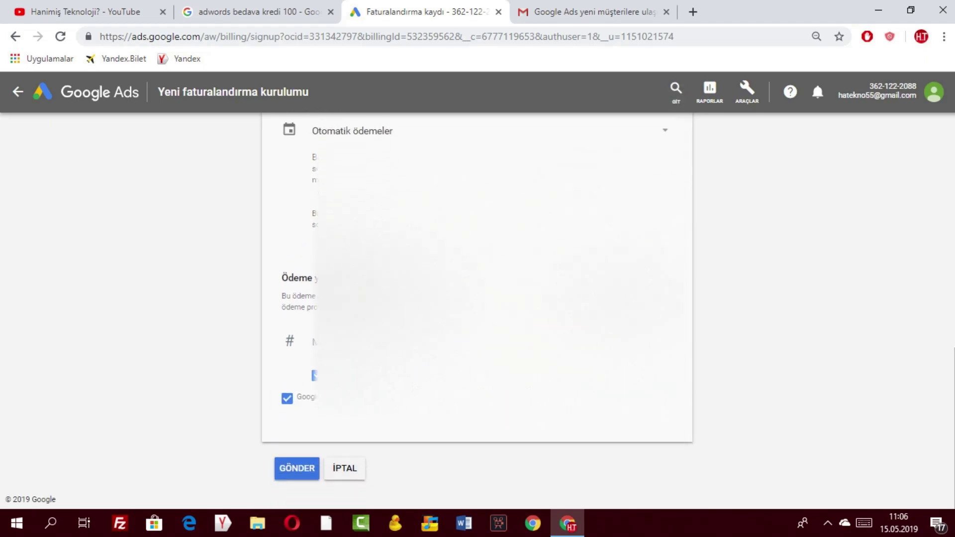
{"action": "scroll", "coordinate": [477, 298], "scroll_direction": "up", "scroll_amount": 8}
{"action": "scroll", "coordinate": [476, 309], "scroll_direction": "down", "scroll_amount": 3}
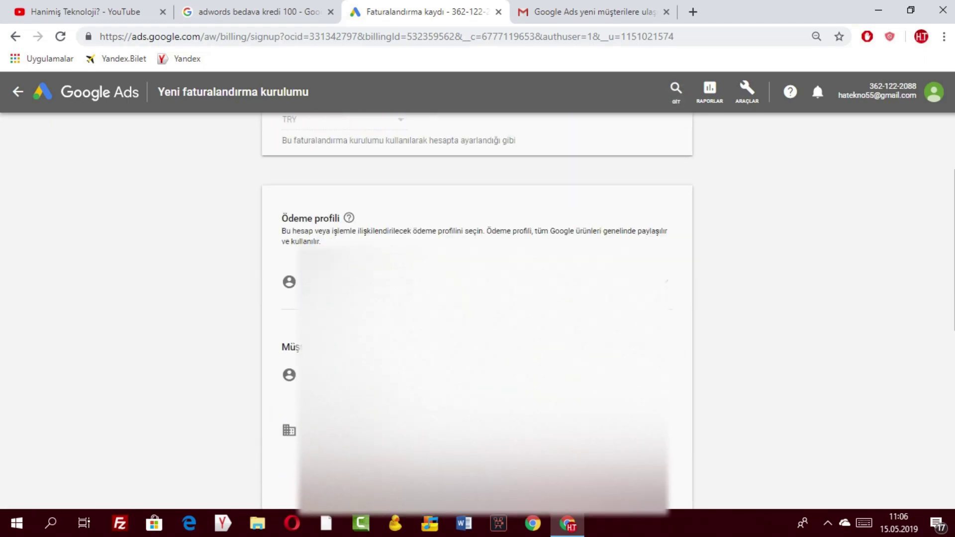
{"action": "scroll", "coordinate": [476, 308], "scroll_direction": "down", "scroll_amount": 8}
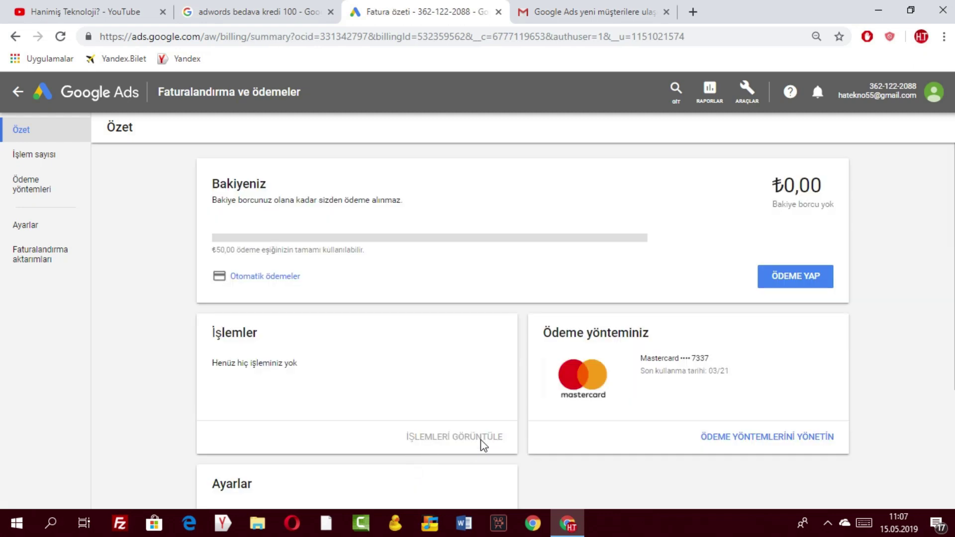
{"action": "scroll", "coordinate": [650, 356], "scroll_direction": "down", "scroll_amount": 3}
{"action": "scroll", "coordinate": [609, 279], "scroll_direction": "up", "scroll_amount": 3}
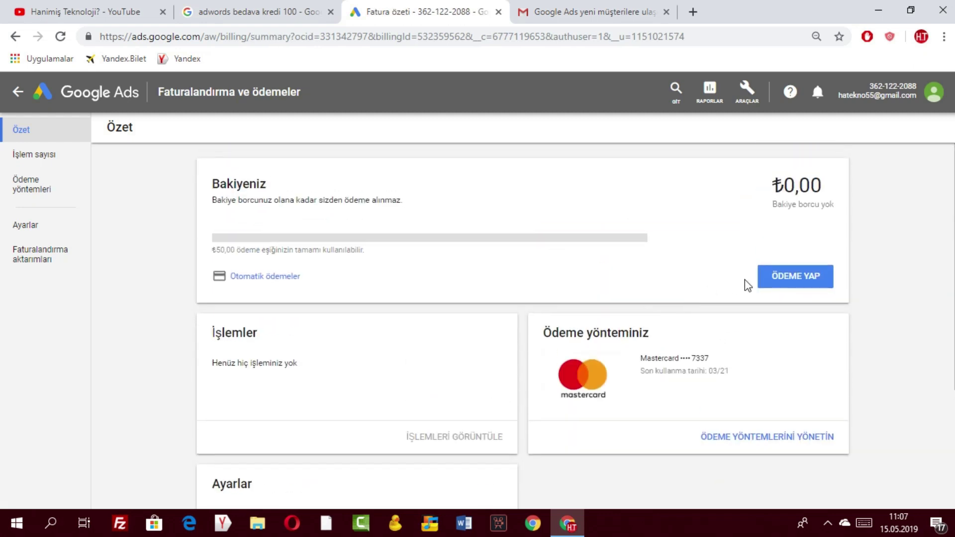
Make and confirm a ₺25,00 payment, then dismiss the thank-you message with ANLADIM
{"action": "left_click", "coordinate": [787, 277]}
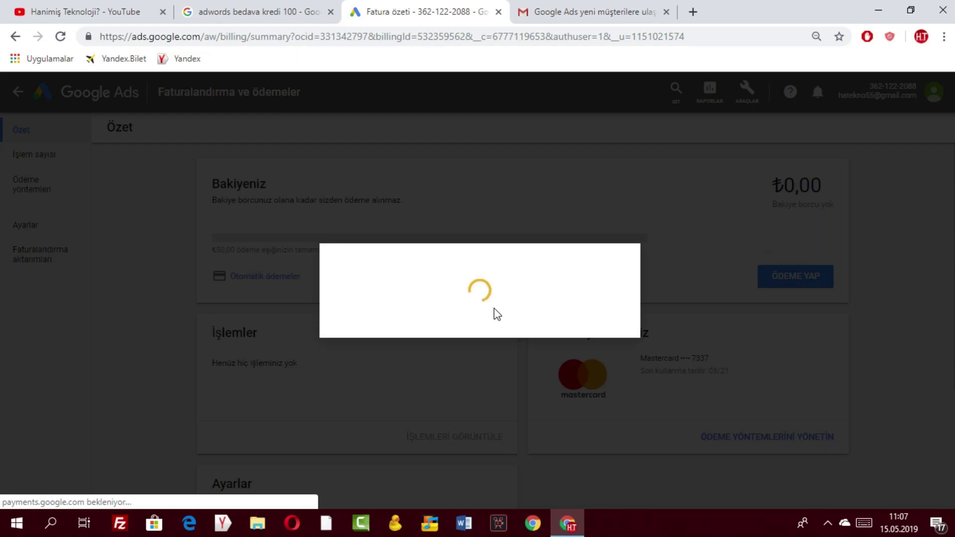
{"action": "left_click", "coordinate": [395, 326]}
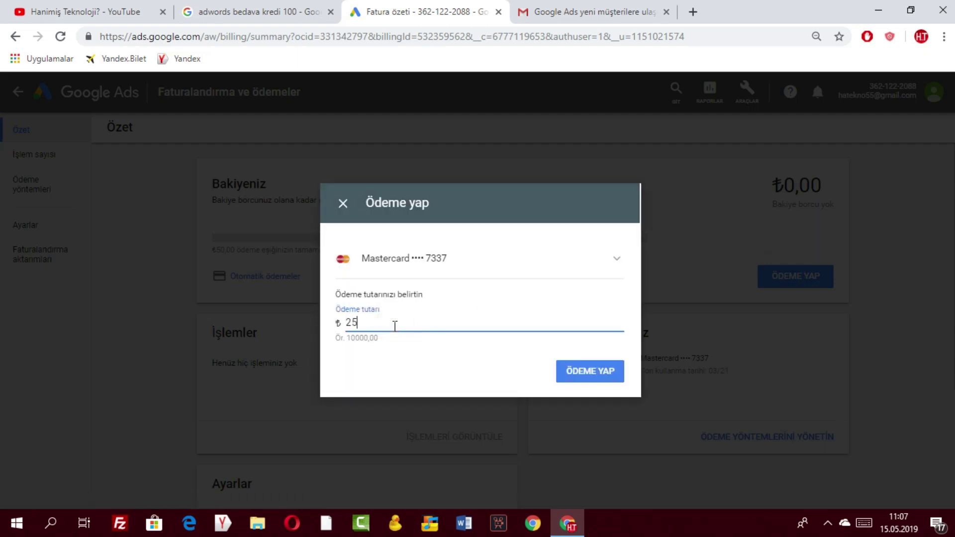
{"action": "left_click", "coordinate": [569, 379]}
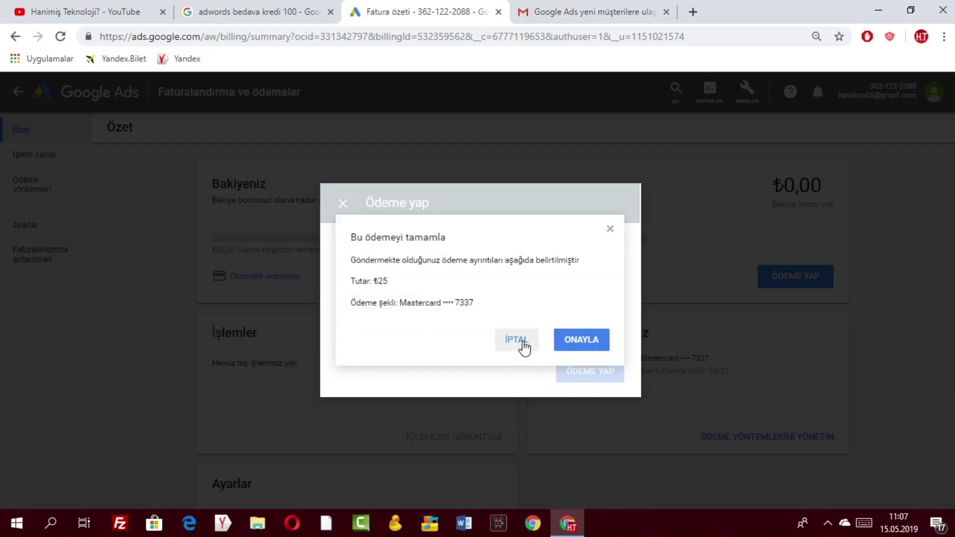
{"action": "left_click", "coordinate": [582, 345]}
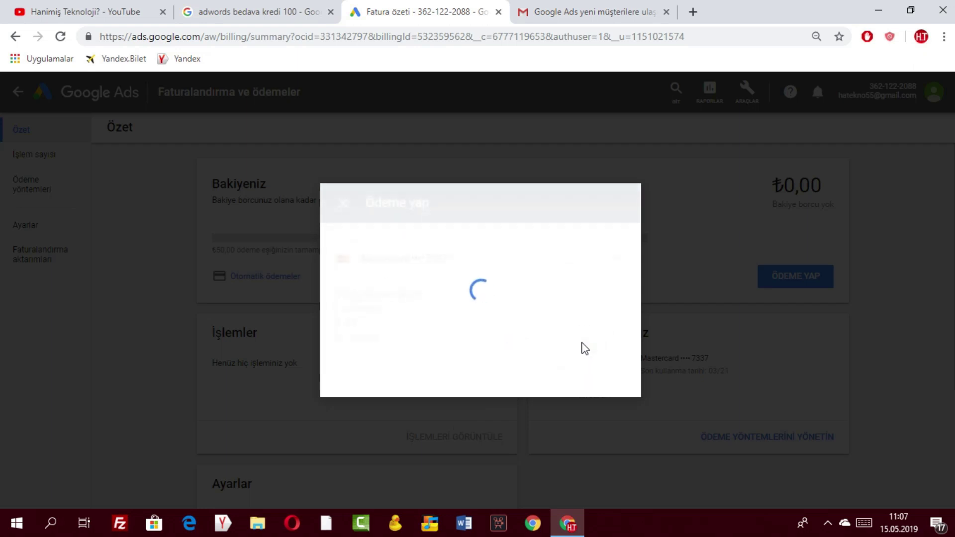
{"action": "left_click_drag", "start_coordinate": [424, 281], "coordinate": [468, 309]}
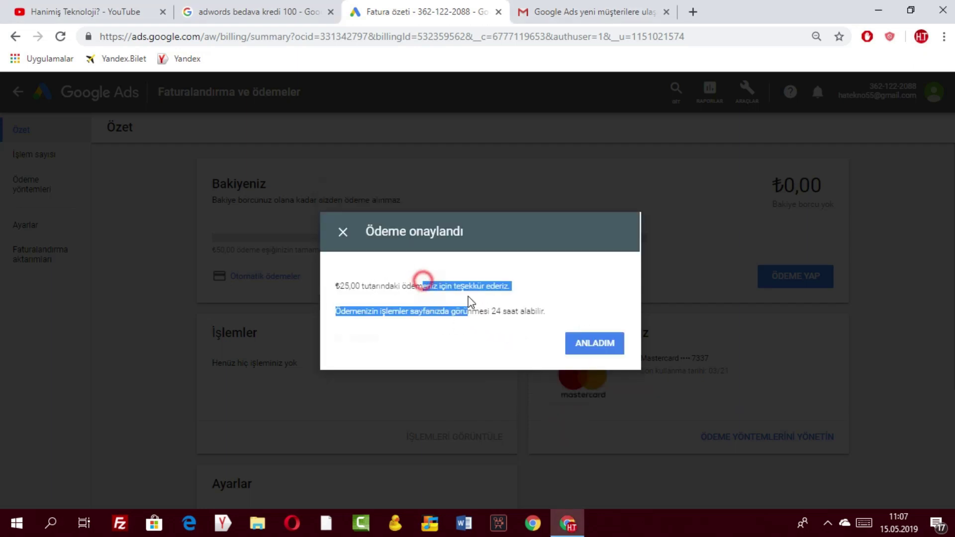
{"action": "left_click", "coordinate": [604, 348]}
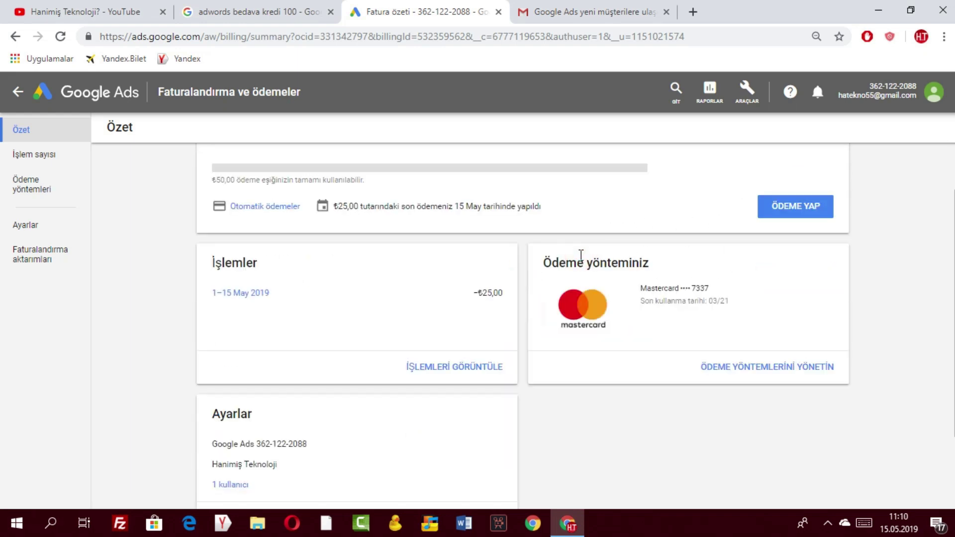
{"action": "scroll", "coordinate": [490, 292], "scroll_direction": "down", "scroll_amount": 2}
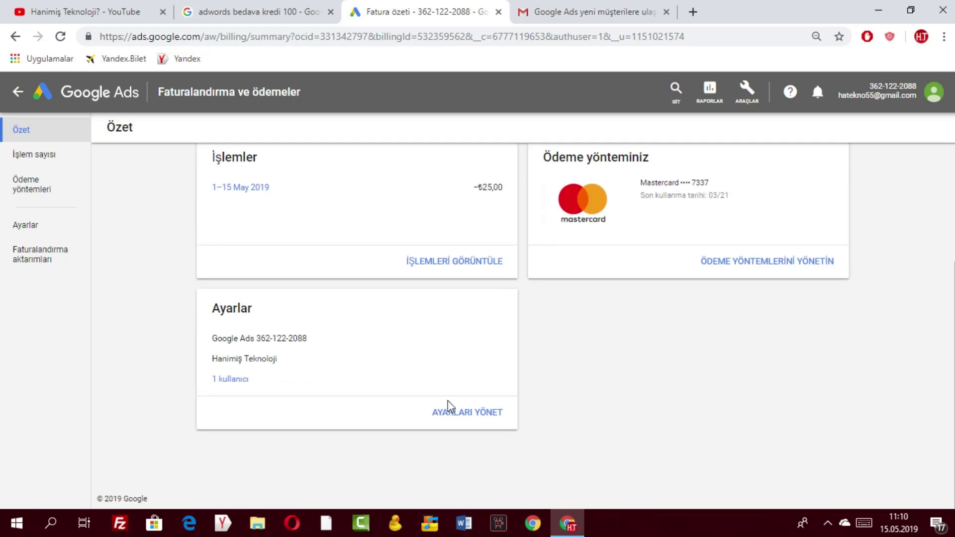
{"action": "scroll", "coordinate": [534, 277], "scroll_direction": "up", "scroll_amount": 1}
{"action": "scroll", "coordinate": [437, 416], "scroll_direction": "down", "scroll_amount": 1}
From billing settings, paste the copied promo code on the promo codes page and apply it
{"action": "left_click", "coordinate": [473, 422]}
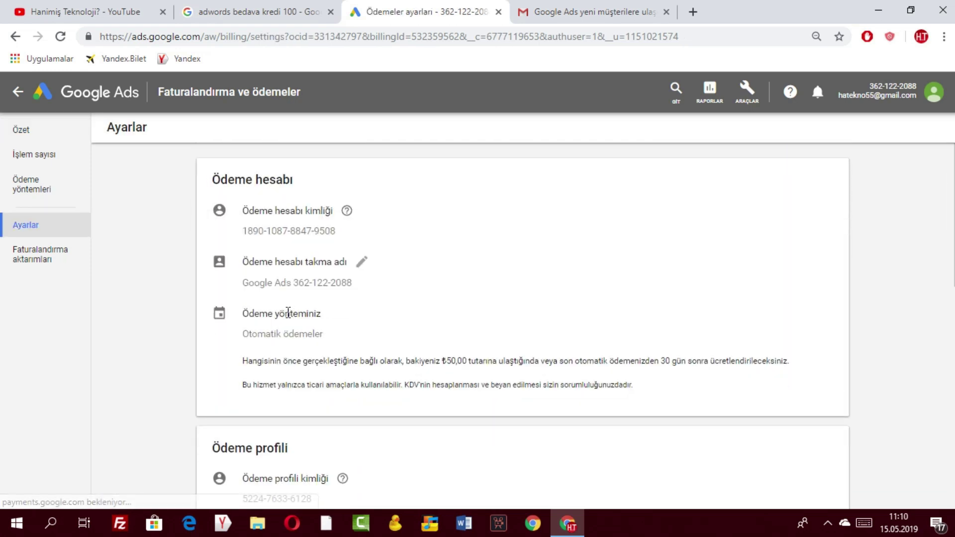
{"action": "scroll", "coordinate": [401, 269], "scroll_direction": "down", "scroll_amount": 10}
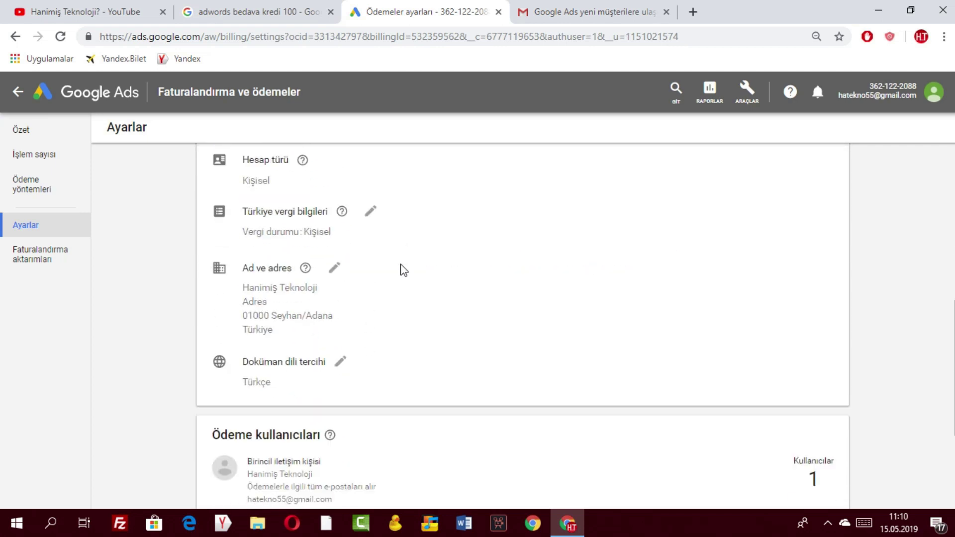
{"action": "scroll", "coordinate": [403, 270], "scroll_direction": "down", "scroll_amount": 1}
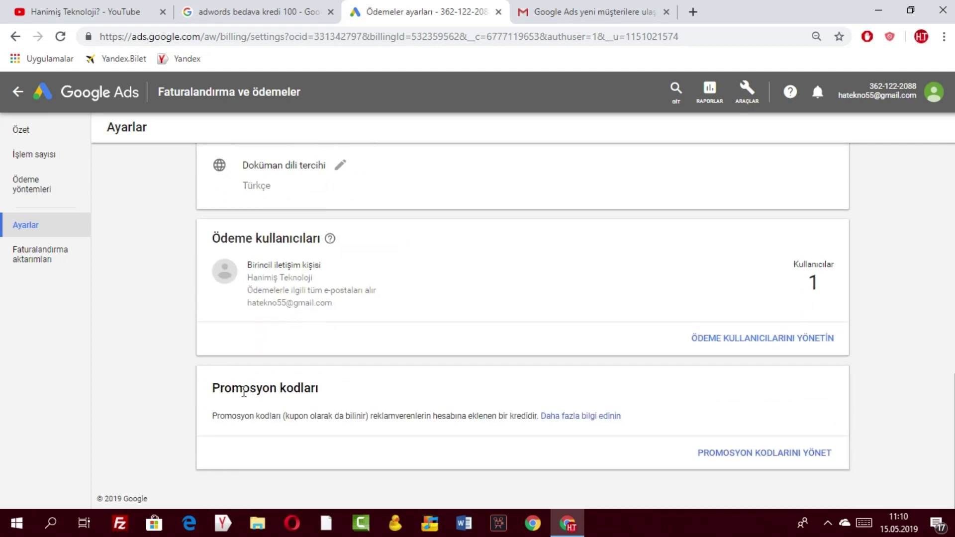
{"action": "left_click_drag", "start_coordinate": [244, 393], "coordinate": [320, 390]}
{"action": "left_click", "coordinate": [755, 454]}
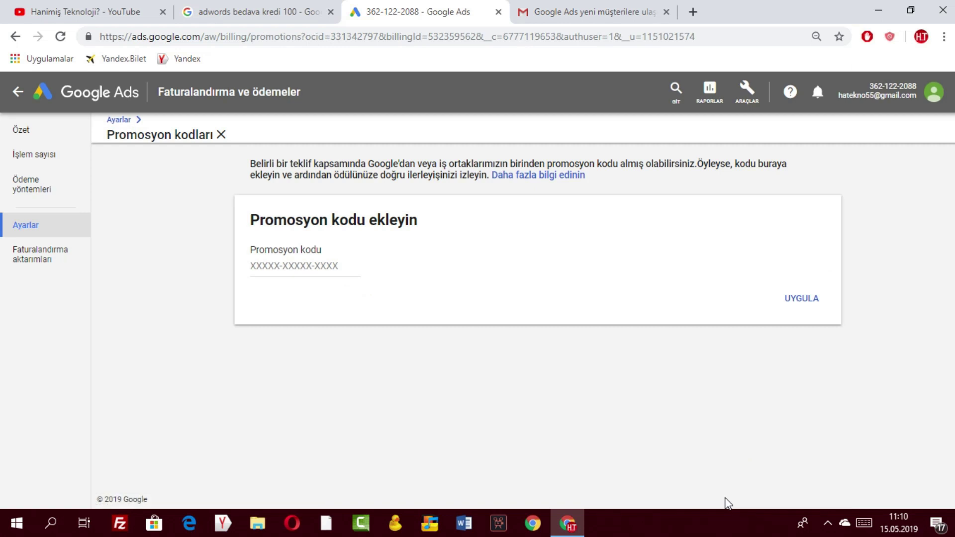
{"action": "left_click", "coordinate": [318, 265]}
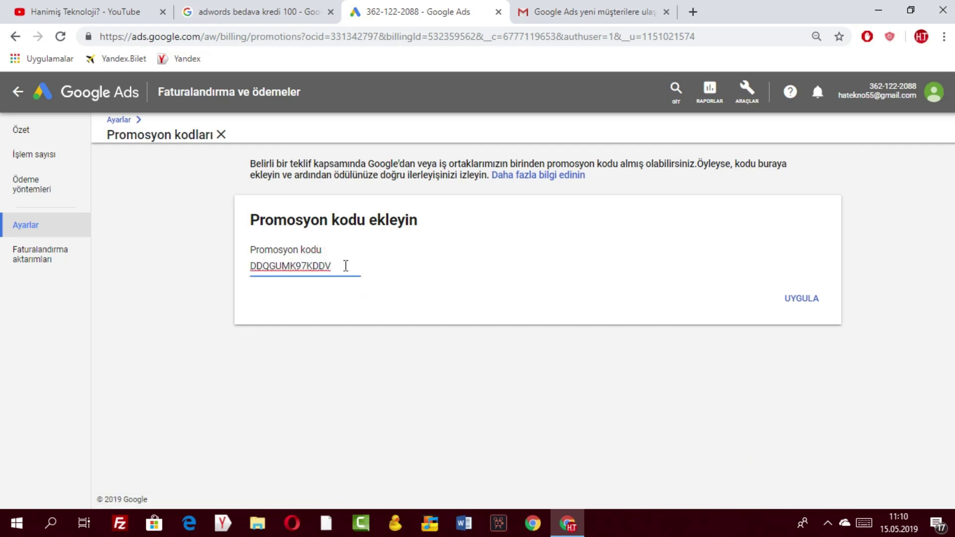
{"action": "key", "text": "Return"}
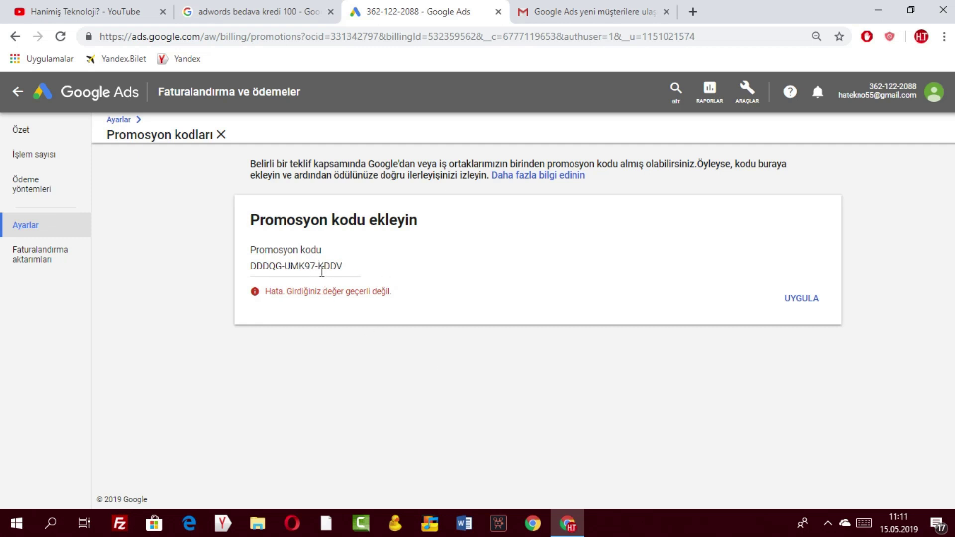
{"action": "left_click", "coordinate": [800, 298]}
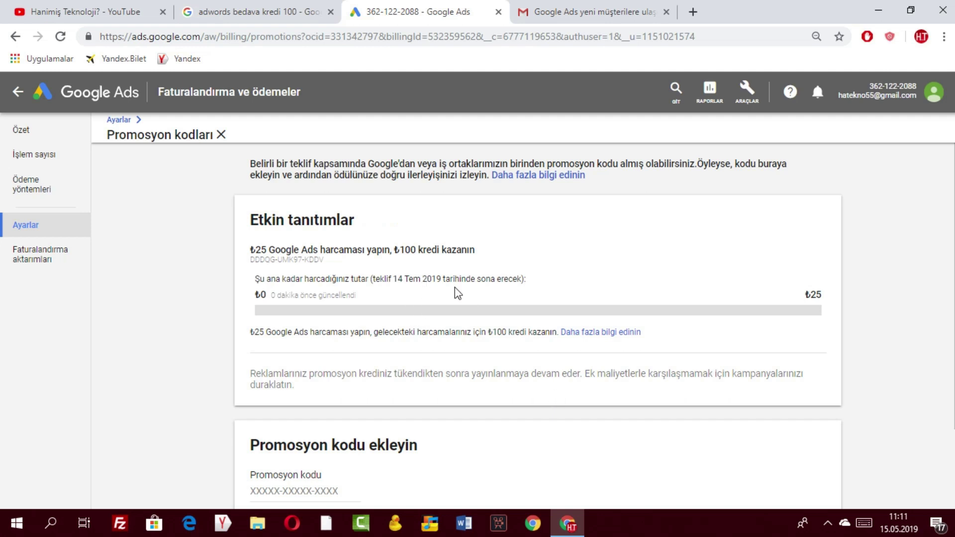
Check the active ₺100-credit promotion with ₺0 of ₺25 spent, then return to Faturalandırma ve ödemeler
{"action": "left_click_drag", "start_coordinate": [287, 249], "coordinate": [413, 264]}
{"action": "left_click", "coordinate": [500, 274]}
{"action": "left_click_drag", "start_coordinate": [249, 250], "coordinate": [348, 250]}
{"action": "left_click_drag", "start_coordinate": [437, 251], "coordinate": [497, 257]}
{"action": "left_click", "coordinate": [553, 272]}
{"action": "left_click_drag", "start_coordinate": [248, 295], "coordinate": [422, 296]}
{"action": "left_click", "coordinate": [674, 311]}
{"action": "left_click", "coordinate": [746, 91]}
{"action": "left_click", "coordinate": [754, 160]}
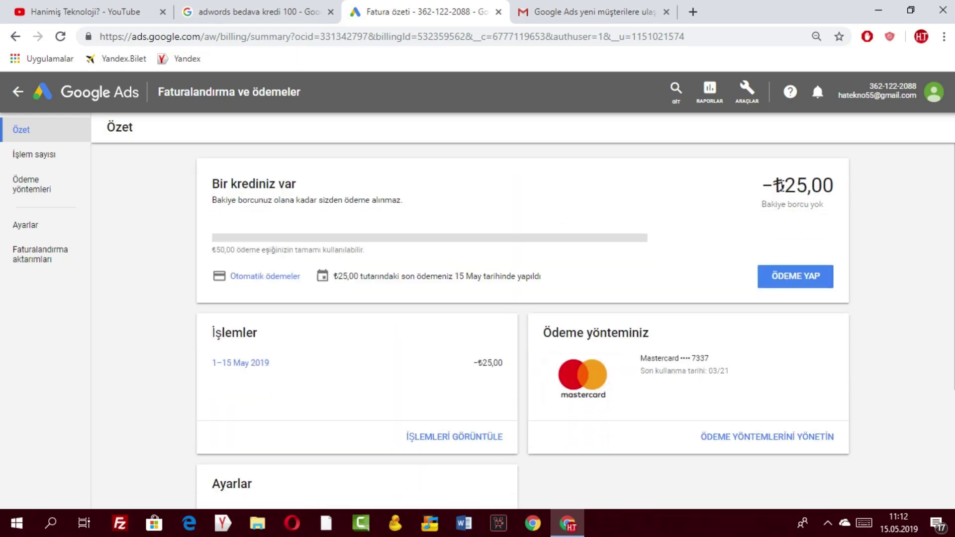
Inspect the account credit balance on the Özet summary, including the −₺25,00 and ₺50,00 amounts
{"action": "left_click_drag", "start_coordinate": [779, 185], "coordinate": [832, 222]}
{"action": "left_click", "coordinate": [791, 206]}
{"action": "left_click", "coordinate": [814, 209]}
{"action": "left_click", "coordinate": [822, 230]}
{"action": "scroll", "coordinate": [650, 288], "scroll_direction": "down", "scroll_amount": 2}
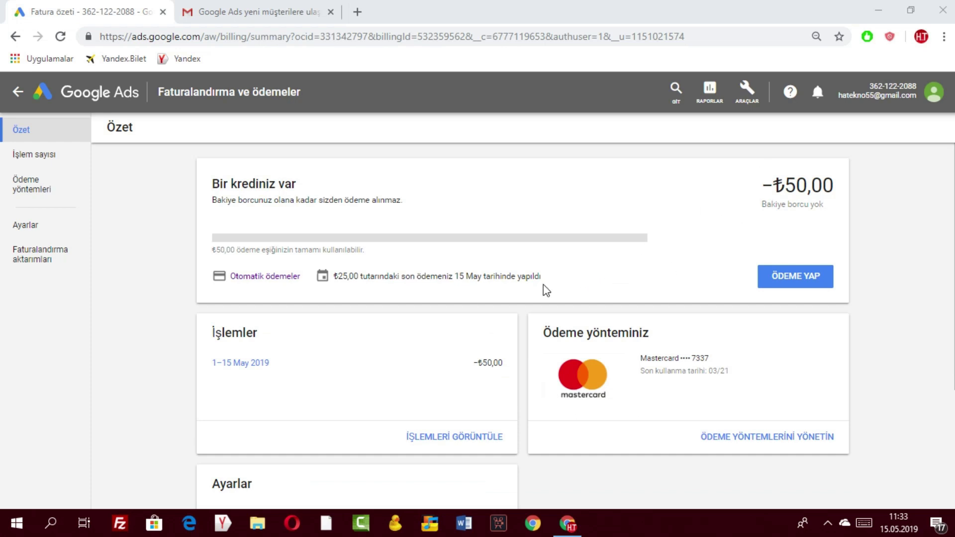
{"action": "left_click_drag", "start_coordinate": [764, 185], "coordinate": [716, 230]}
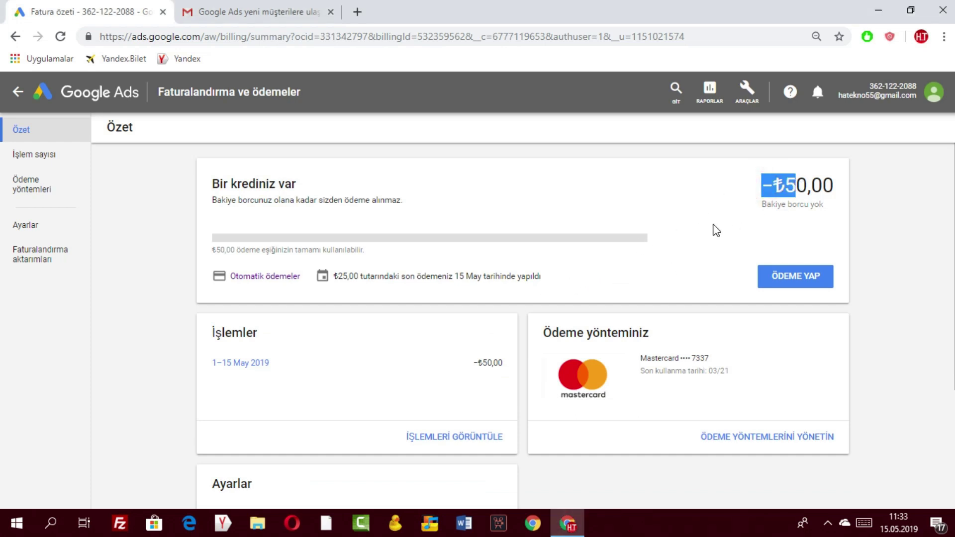
{"action": "left_click", "coordinate": [714, 224]}
Scroll the summary down to the Ayarlar card and open AYARLARI YÖNET
{"action": "scroll", "coordinate": [656, 251], "scroll_direction": "down", "scroll_amount": 3}
{"action": "scroll", "coordinate": [701, 224], "scroll_direction": "up", "scroll_amount": 3}
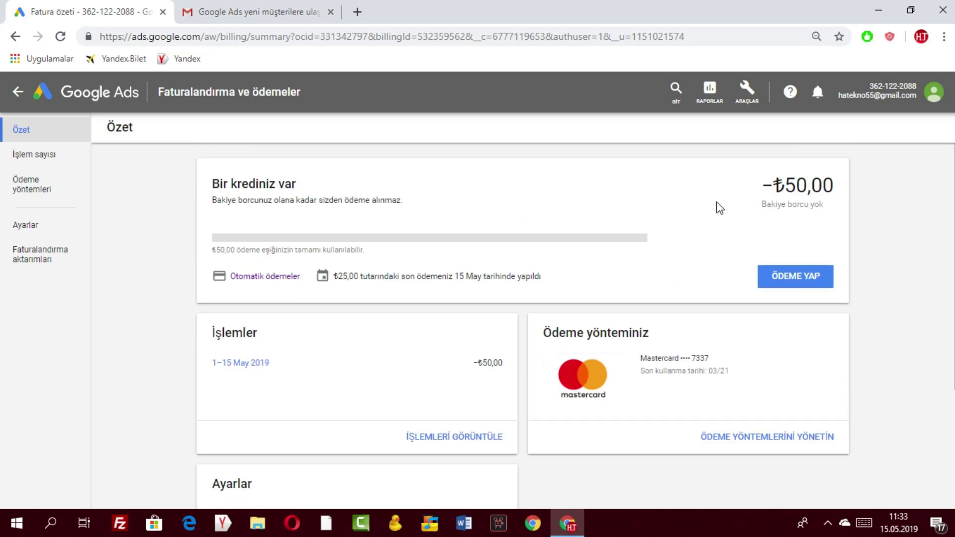
{"action": "scroll", "coordinate": [650, 264], "scroll_direction": "down", "scroll_amount": 3}
{"action": "scroll", "coordinate": [514, 432], "scroll_direction": "up", "scroll_amount": 3}
{"action": "scroll", "coordinate": [597, 283], "scroll_direction": "down", "scroll_amount": 3}
{"action": "scroll", "coordinate": [720, 264], "scroll_direction": "up", "scroll_amount": 3}
{"action": "scroll", "coordinate": [470, 457], "scroll_direction": "down", "scroll_amount": 3}
{"action": "left_click", "coordinate": [450, 417]}
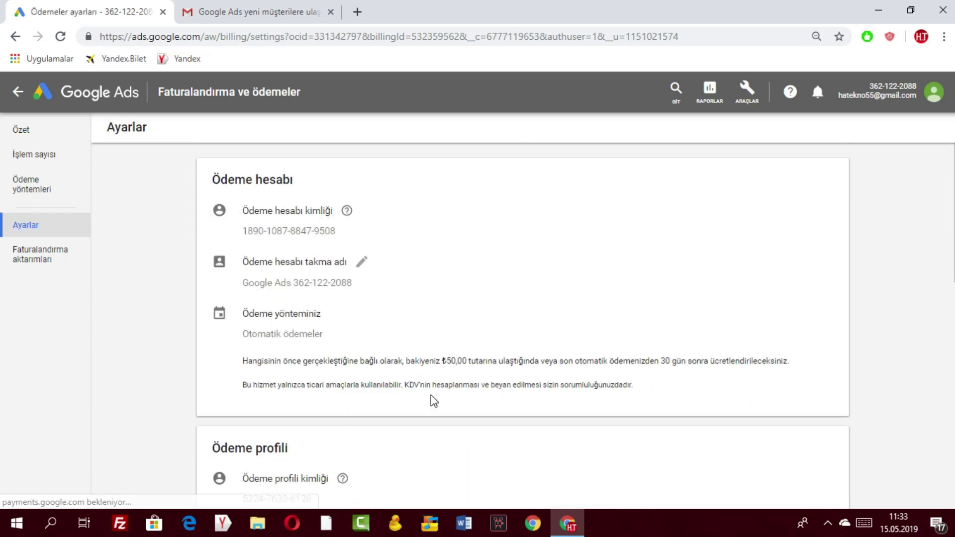
Check the payments account nickname, payment method and Otomatik ödemeler setting, then go back to Genel Bakış
{"action": "left_click_drag", "start_coordinate": [298, 314], "coordinate": [234, 318]}
{"action": "left_click", "coordinate": [331, 318]}
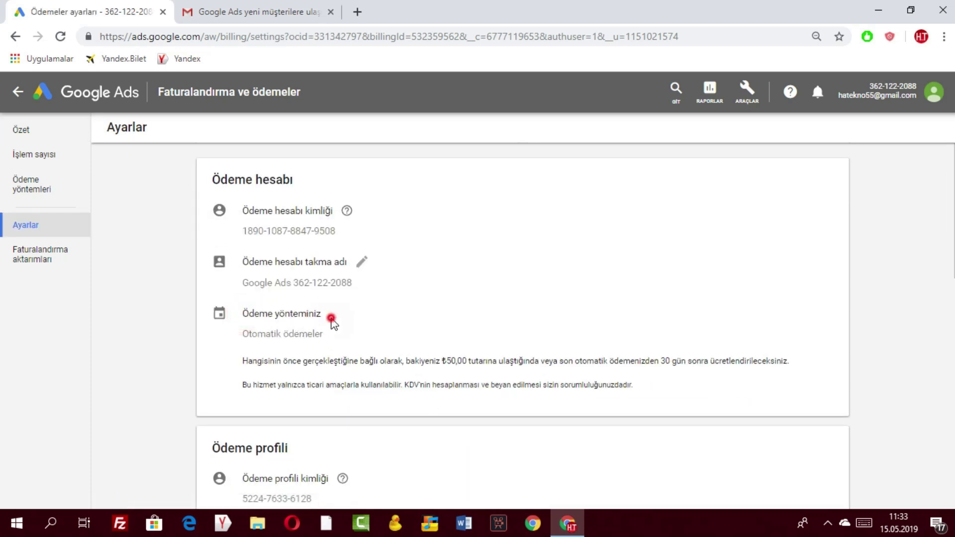
{"action": "triple_click", "coordinate": [375, 260]}
{"action": "left_click", "coordinate": [367, 293]}
{"action": "triple_click", "coordinate": [375, 324]}
{"action": "left_click", "coordinate": [375, 324]}
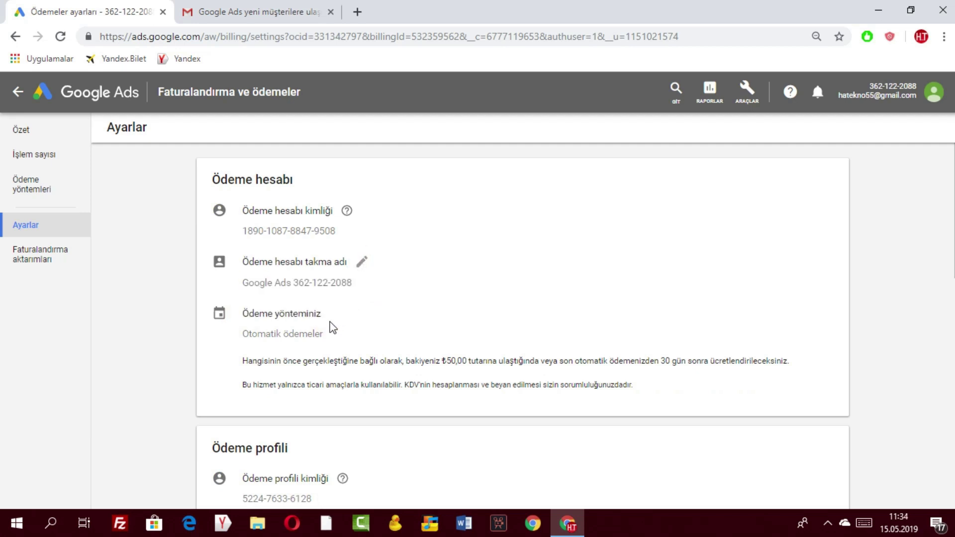
{"action": "triple_click", "coordinate": [286, 333]}
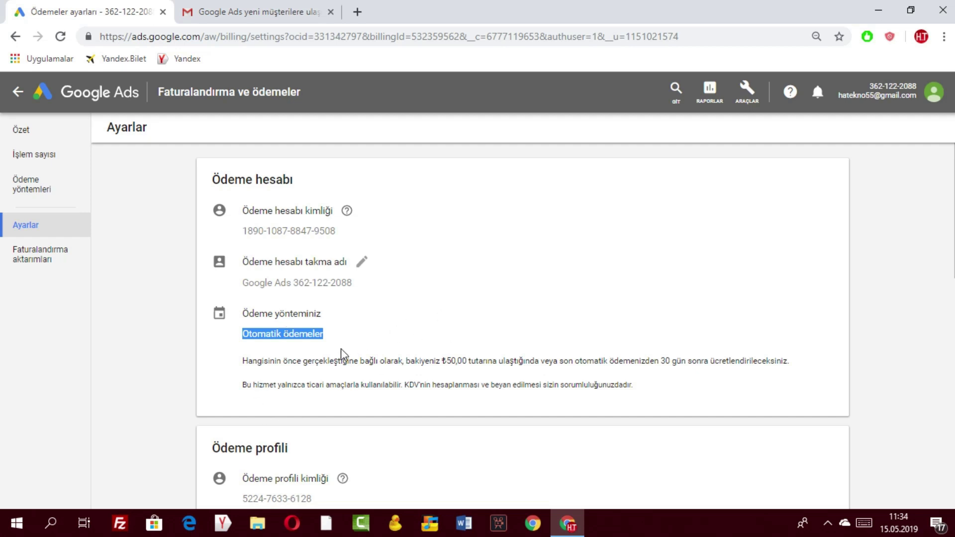
{"action": "left_click", "coordinate": [18, 92]}
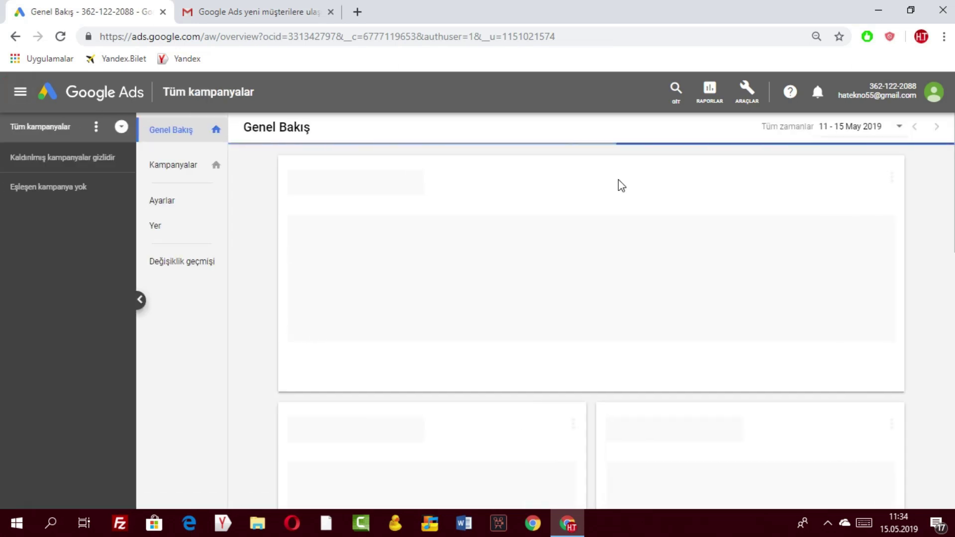
Open Faturalandırma ve ödemeler from ARAÇLAR and highlight the −₺50,00 credit amount
{"action": "left_click", "coordinate": [746, 89]}
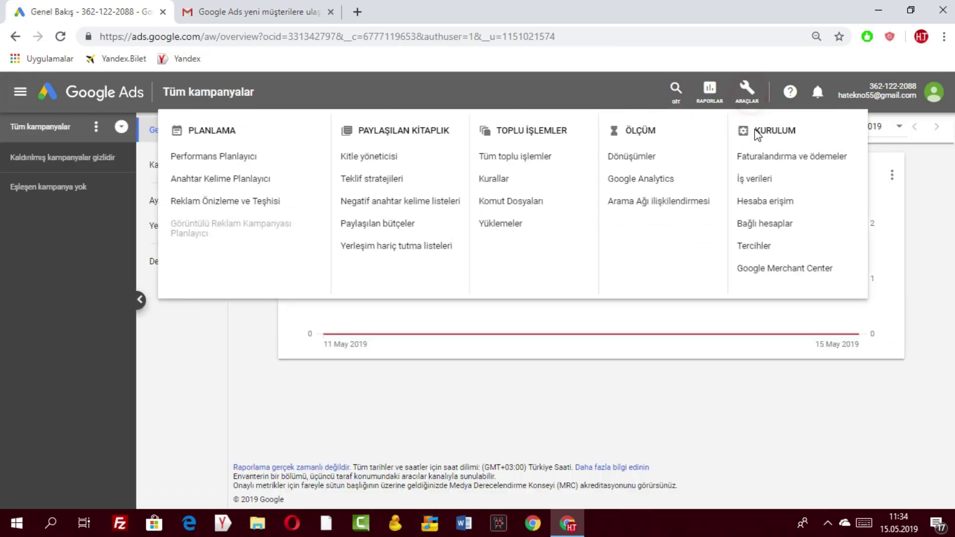
{"action": "left_click", "coordinate": [759, 161]}
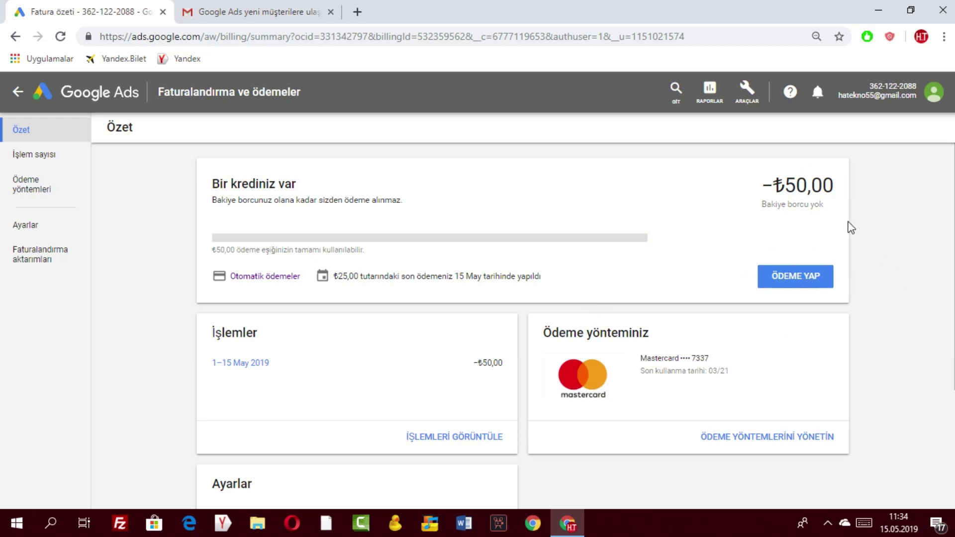
{"action": "left_click_drag", "start_coordinate": [757, 191], "coordinate": [828, 188]}
{"action": "left_click_drag", "start_coordinate": [751, 187], "coordinate": [841, 189]}
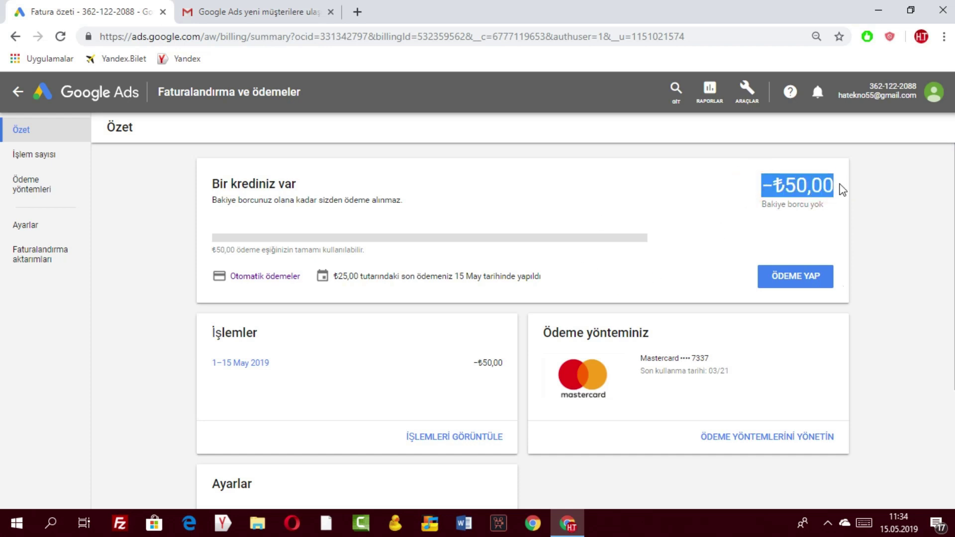
{"action": "left_click_drag", "start_coordinate": [741, 197], "coordinate": [842, 190]}
Re-highlight the −₺50,00 credit and its 50 portion repeatedly while explaining it
{"action": "left_click", "coordinate": [726, 238]}
{"action": "left_click_drag", "start_coordinate": [760, 188], "coordinate": [826, 185]}
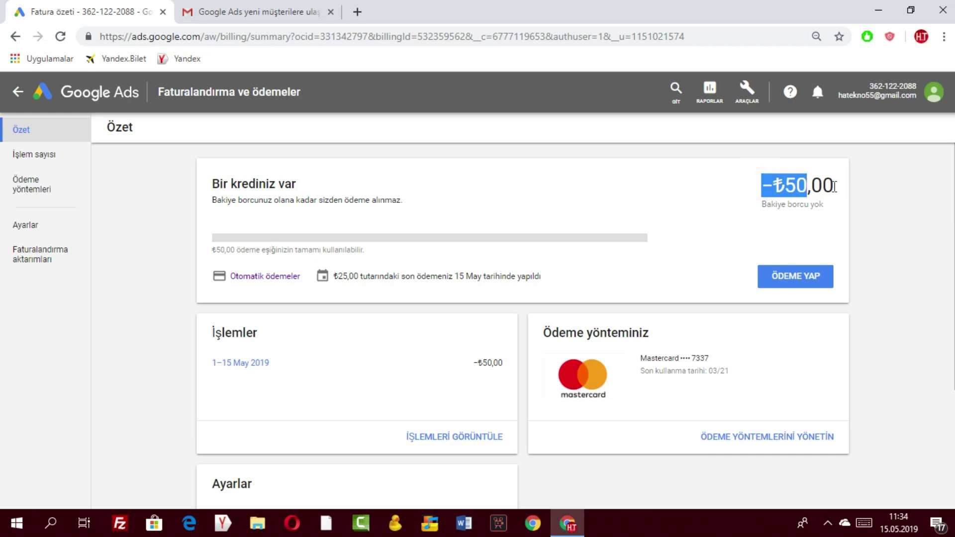
{"action": "left_click", "coordinate": [835, 186]}
{"action": "double_click", "coordinate": [796, 185]}
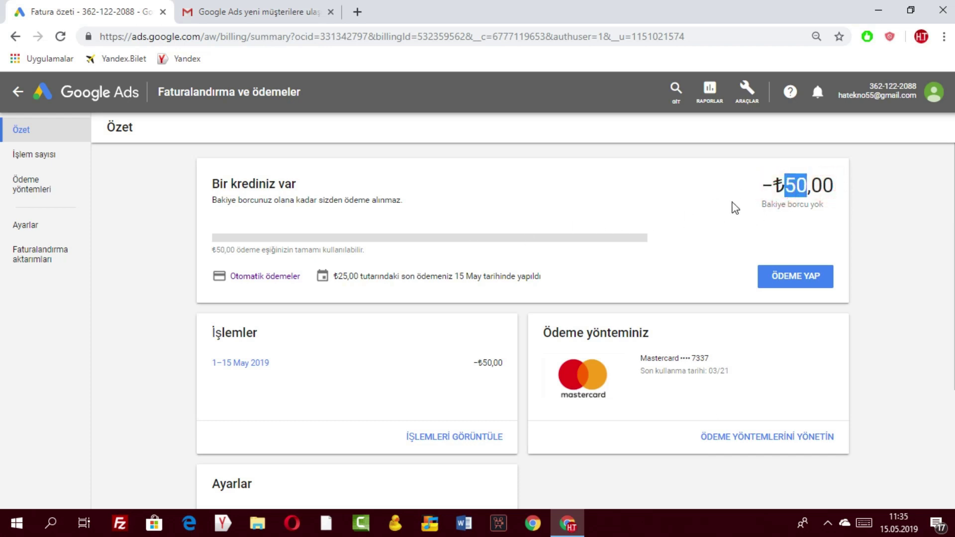
{"action": "left_click_drag", "start_coordinate": [807, 185], "coordinate": [761, 187]}
{"action": "left_click", "coordinate": [776, 187]}
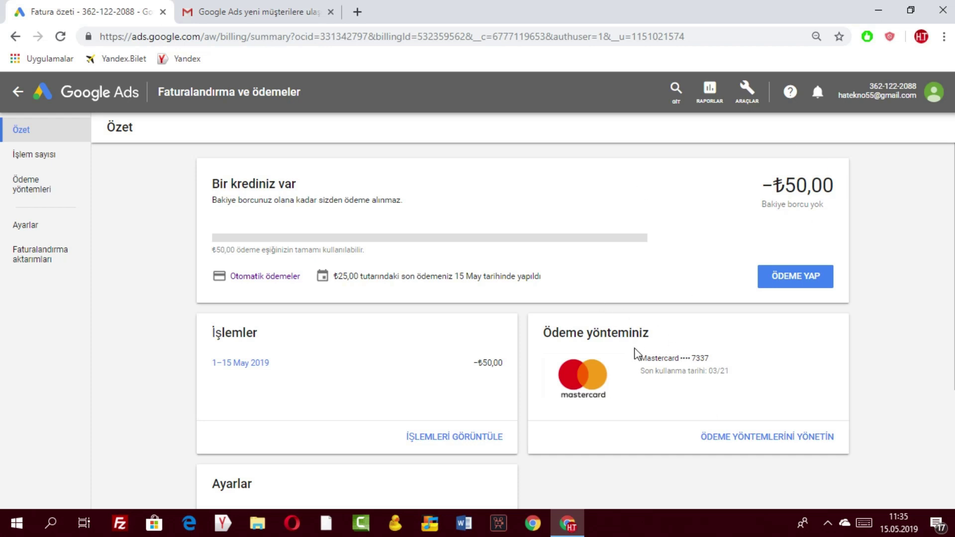
{"action": "double_click", "coordinate": [756, 183]}
{"action": "left_click", "coordinate": [697, 247]}
{"action": "scroll", "coordinate": [642, 286], "scroll_direction": "down", "scroll_amount": 3}
{"action": "scroll", "coordinate": [643, 285], "scroll_direction": "up", "scroll_amount": 3}
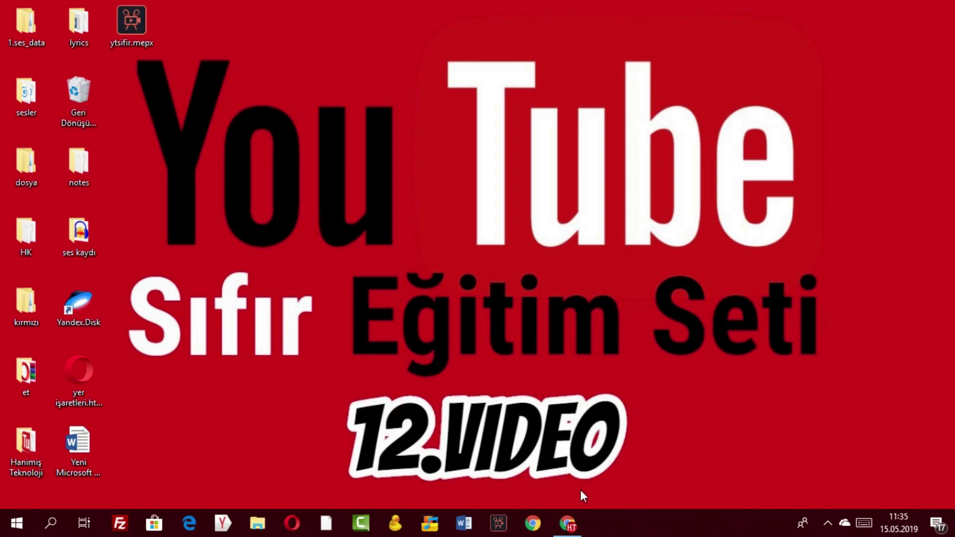
Restore the Chrome window to show the Google Ads campaigns overview
{"action": "left_click", "coordinate": [567, 521]}
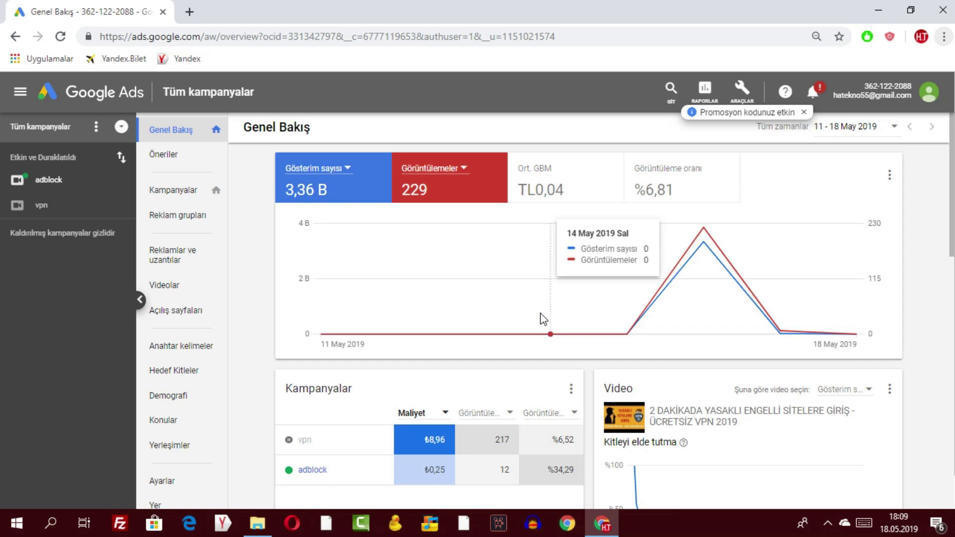
Close the 'Promosyon kodunuz etkin' promo banner
{"action": "scroll", "coordinate": [702, 281], "scroll_direction": "down", "scroll_amount": 4}
{"action": "scroll", "coordinate": [714, 267], "scroll_direction": "up", "scroll_amount": 4}
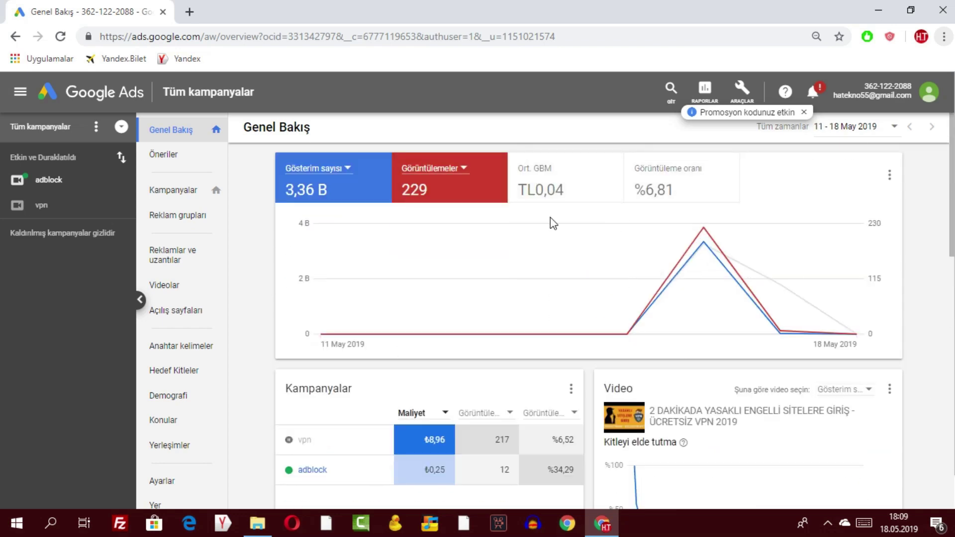
{"action": "left_click", "coordinate": [806, 114]}
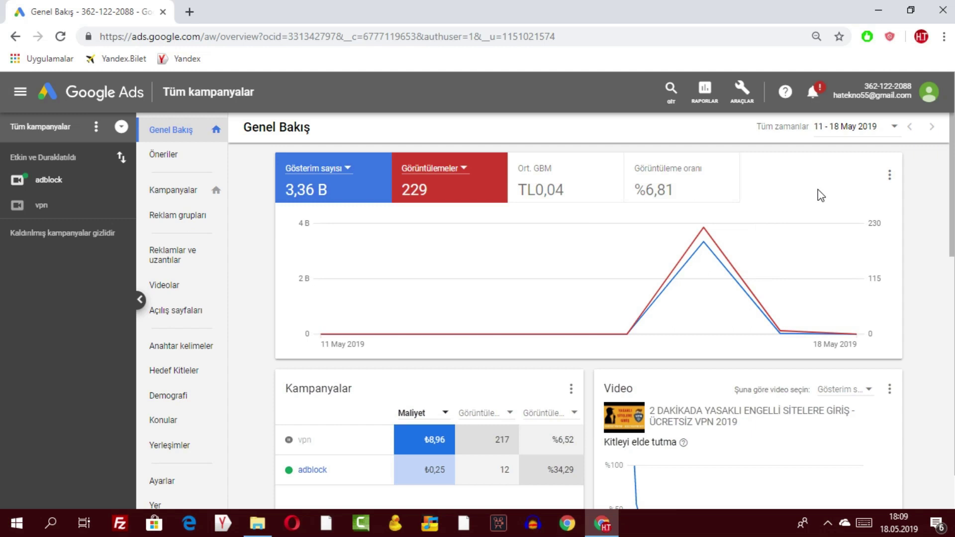
Dismiss the promo notification with KAPAT and reopen the billing summary showing −₺40,83
{"action": "left_click", "coordinate": [821, 96]}
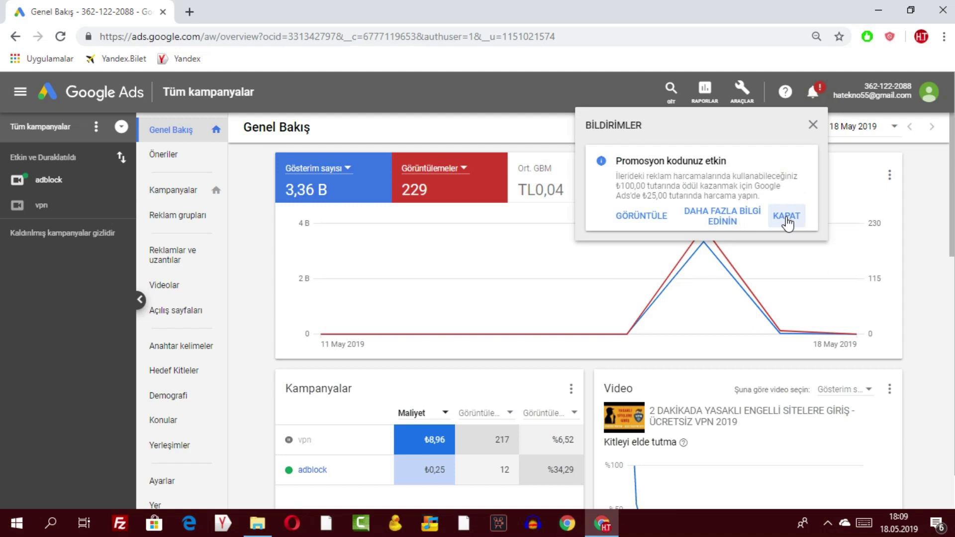
{"action": "left_click", "coordinate": [786, 219]}
{"action": "left_click", "coordinate": [812, 125]}
{"action": "left_click", "coordinate": [756, 89]}
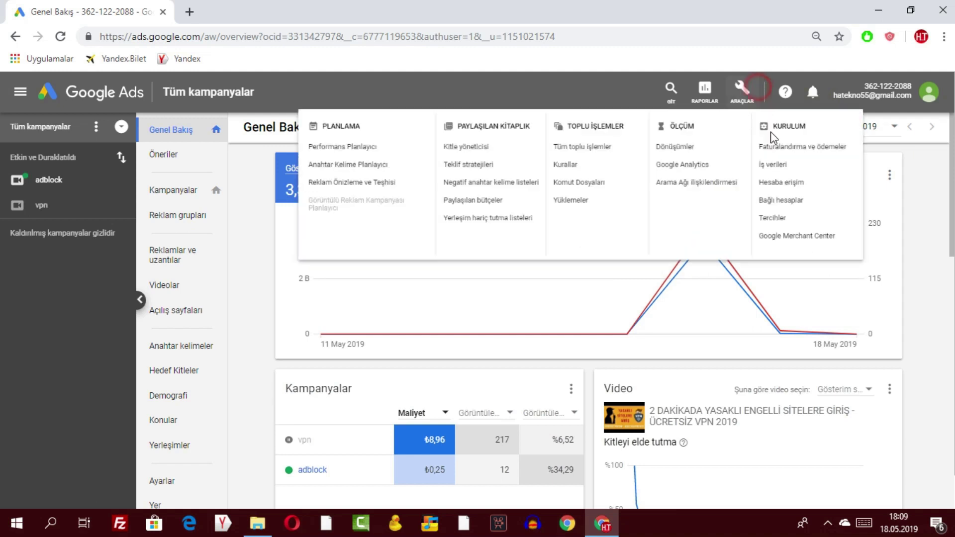
{"action": "left_click", "coordinate": [770, 157]}
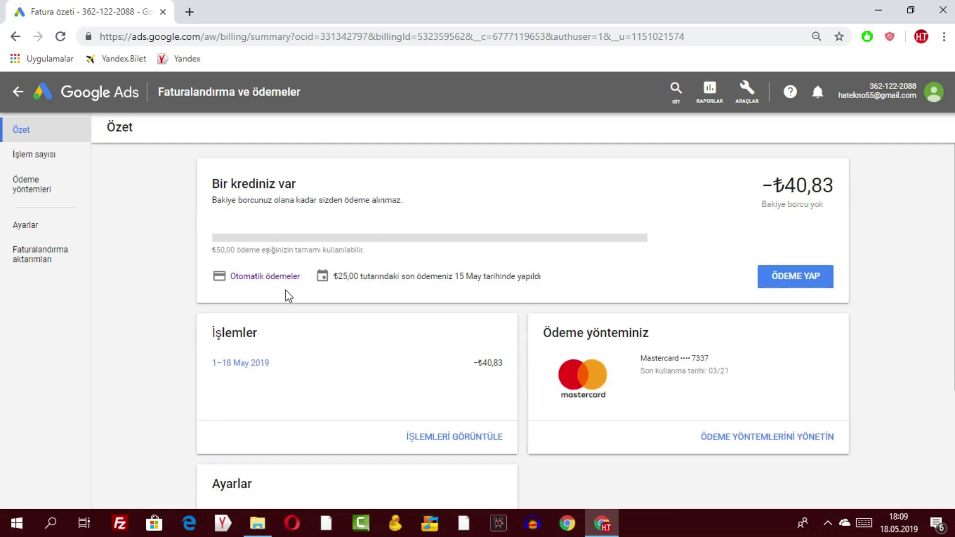
{"action": "left_click_drag", "start_coordinate": [765, 190], "coordinate": [851, 194]}
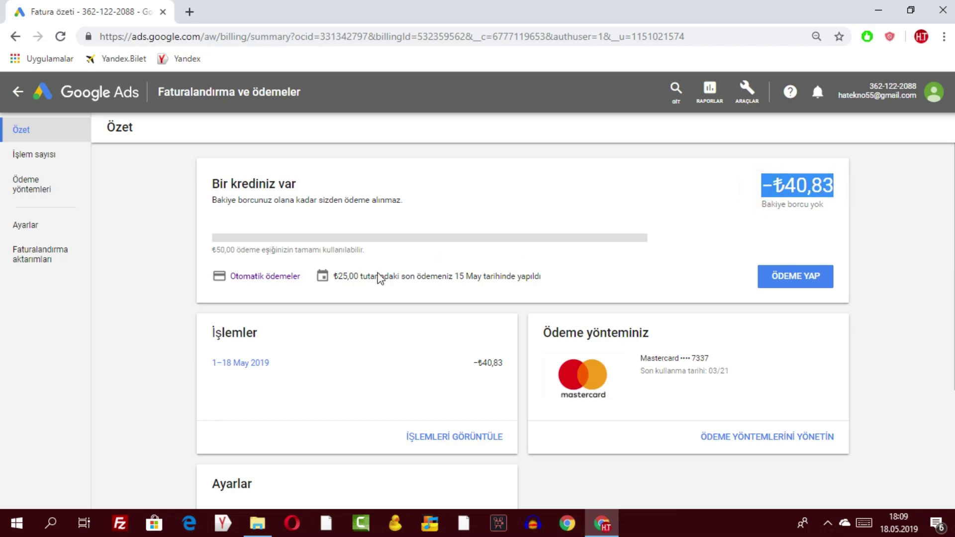
{"action": "scroll", "coordinate": [437, 351], "scroll_direction": "down", "scroll_amount": 3}
{"action": "scroll", "coordinate": [441, 347], "scroll_direction": "up", "scroll_amount": 3}
{"action": "left_click", "coordinate": [686, 266]}
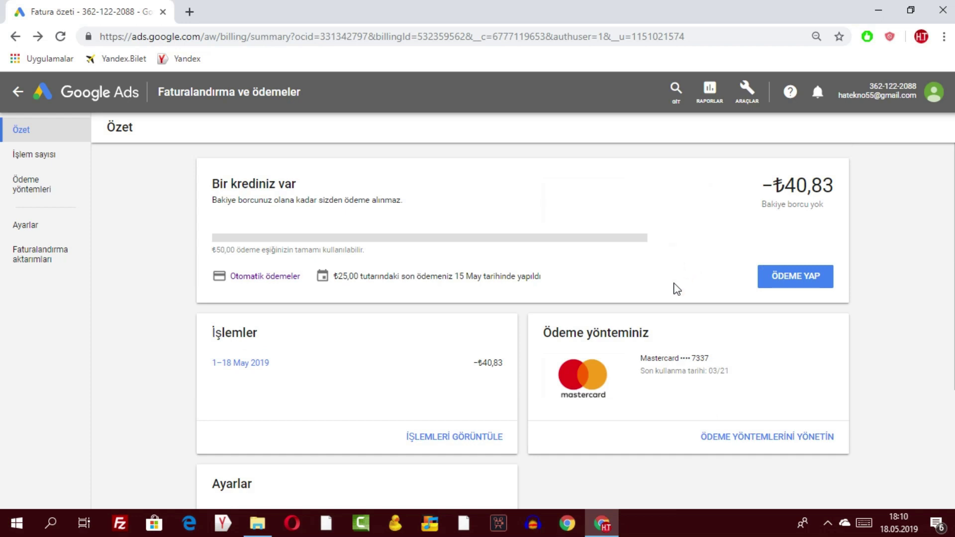
{"action": "left_click", "coordinate": [825, 524]}
{"action": "left_click", "coordinate": [825, 527]}
{"action": "scroll", "coordinate": [428, 394], "scroll_direction": "down", "scroll_amount": 4}
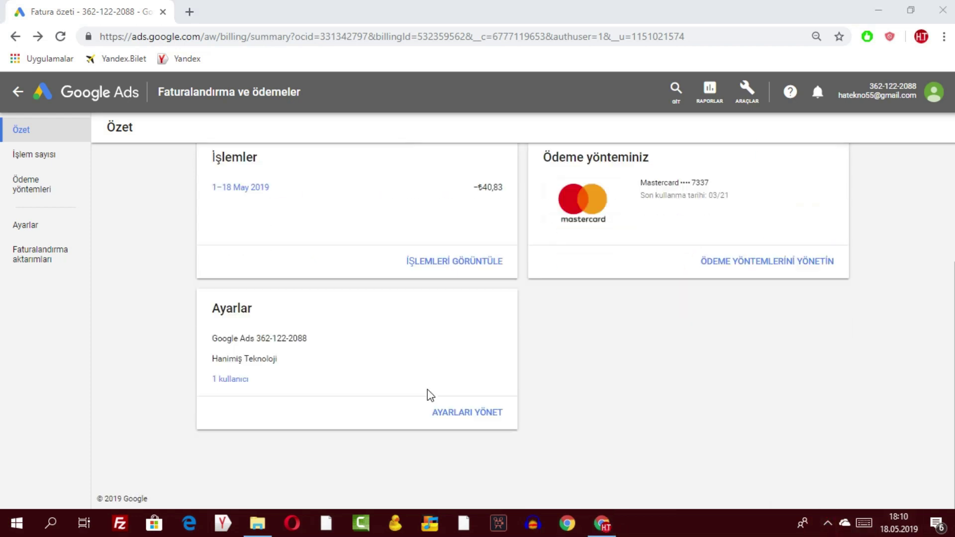